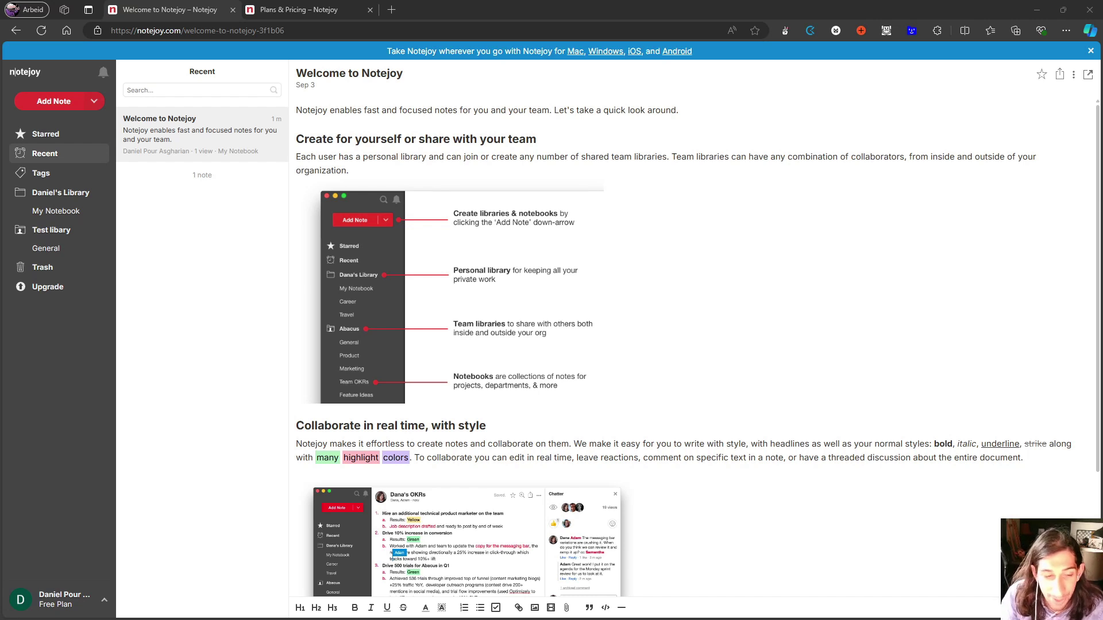
Switch to the Plans & Pricing page comparing Free, Solo $4, Plus $8 and Premium $12 plans.
left_click(269, 7)
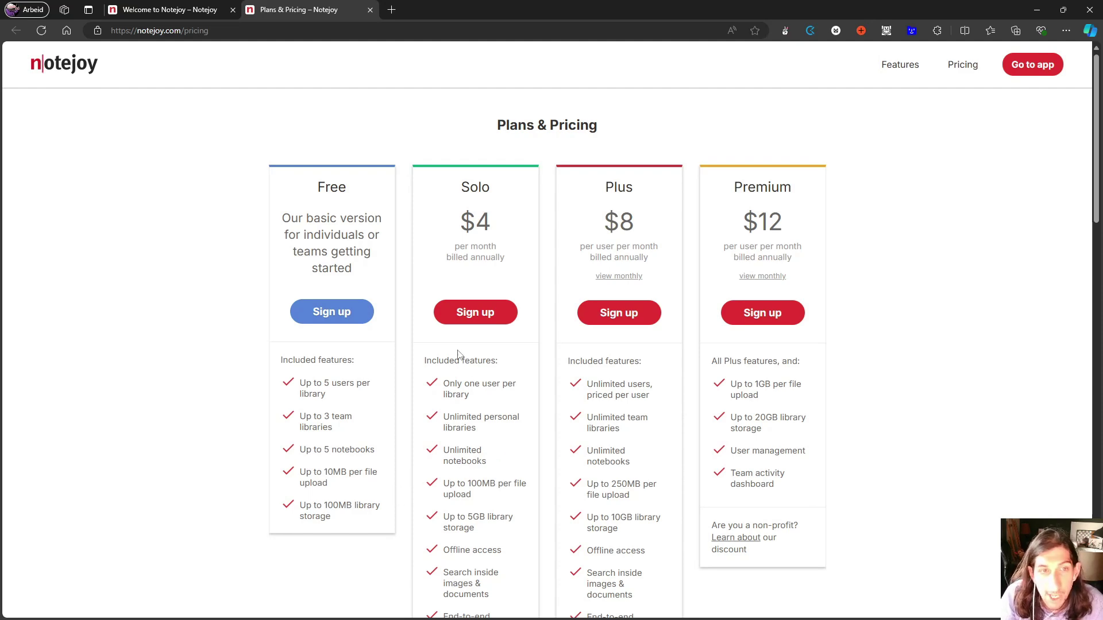
scroll(484, 263, "down", 1)
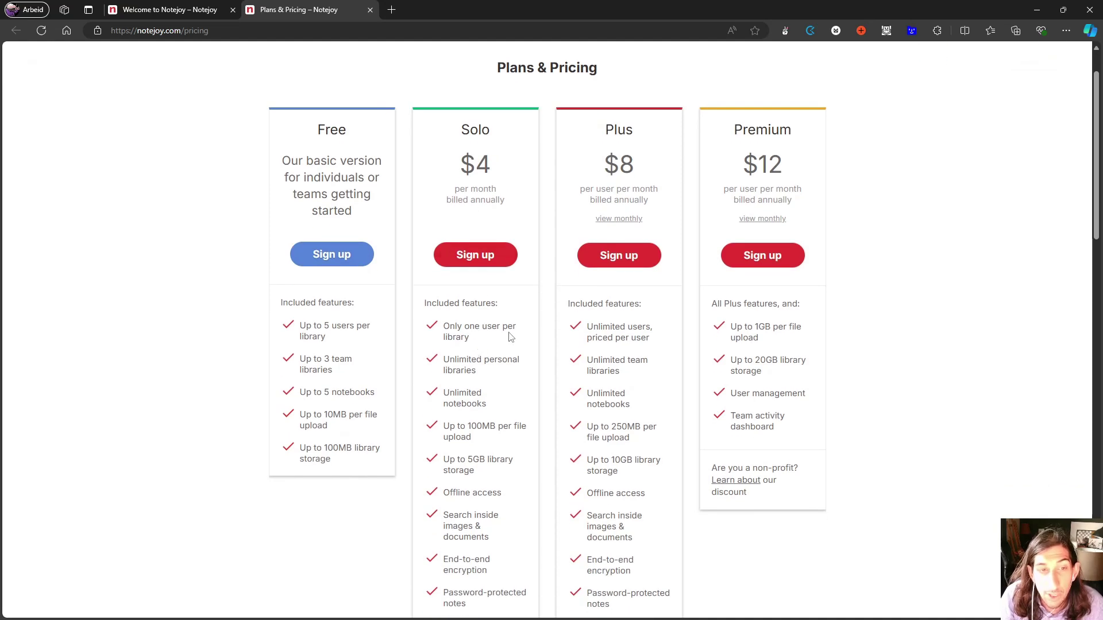
scroll(510, 337, "down", 1)
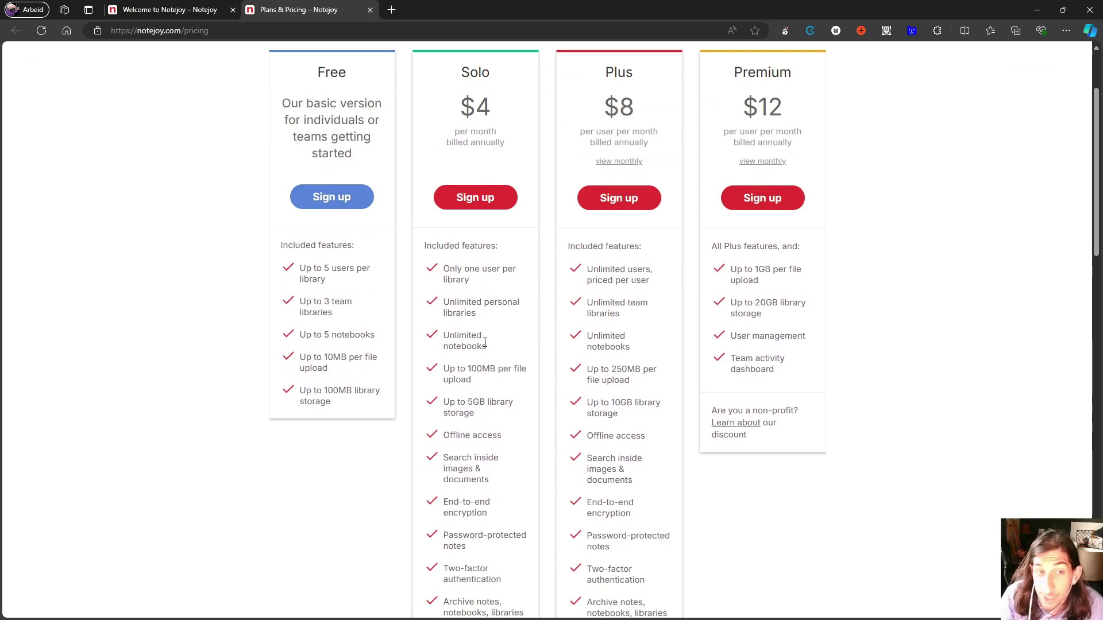
scroll(475, 345, "up", 2)
scroll(475, 391, "down", 3)
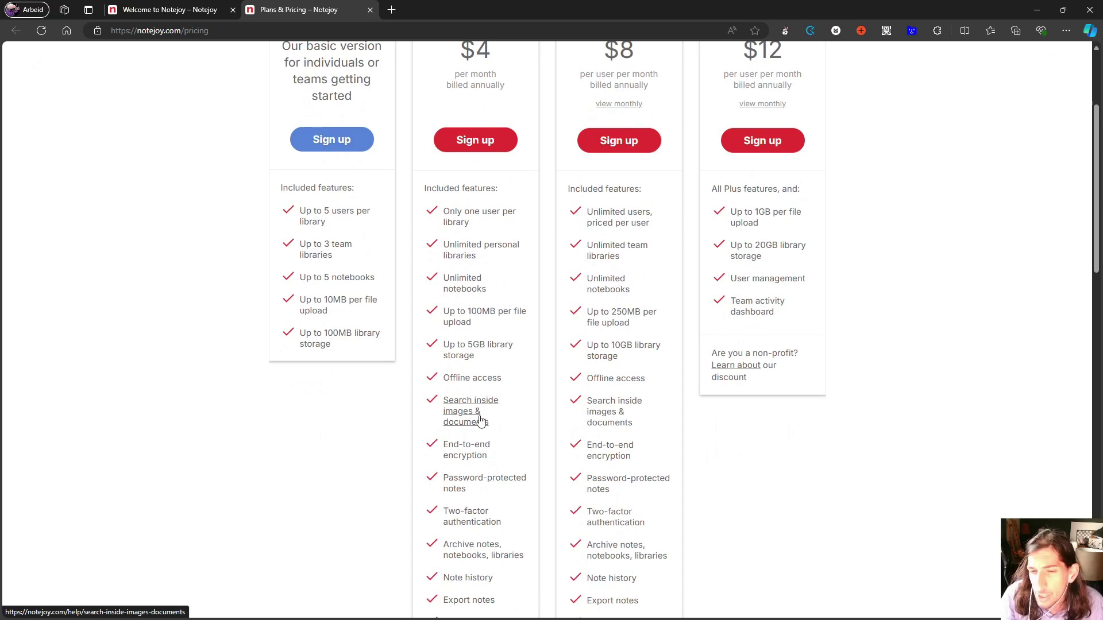
scroll(476, 422, "down", 1)
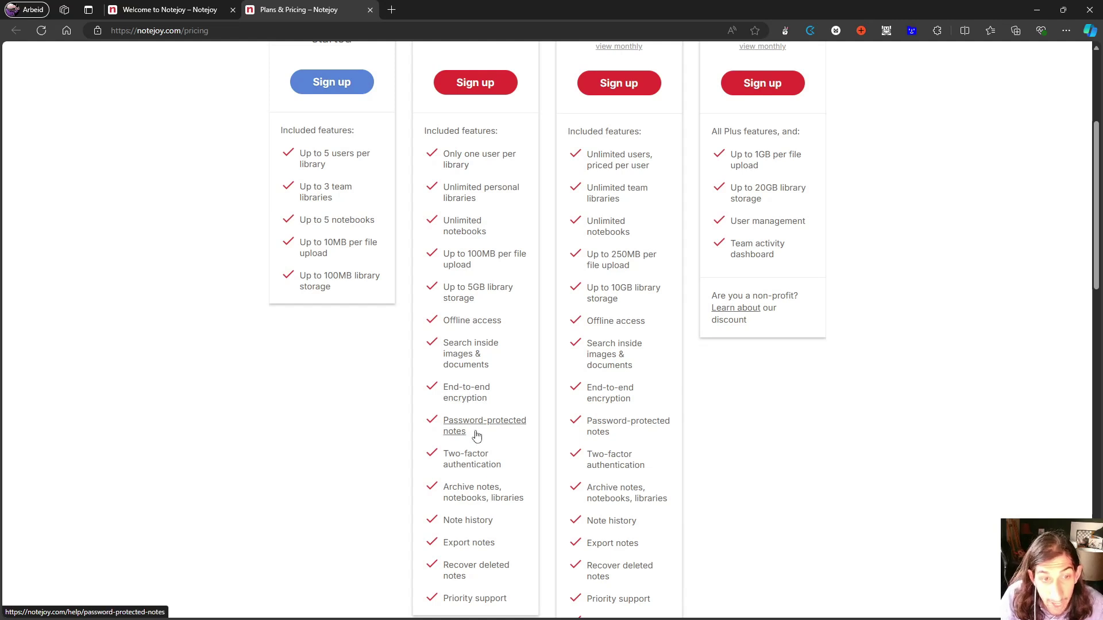
scroll(490, 432, "down", 1)
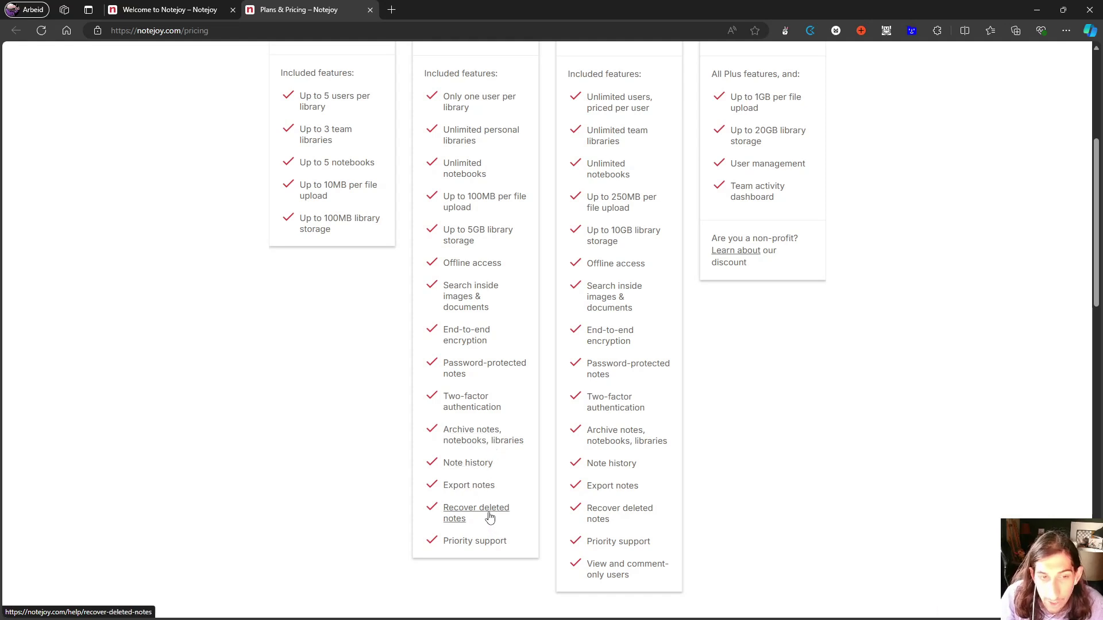
scroll(466, 556, "up", 1)
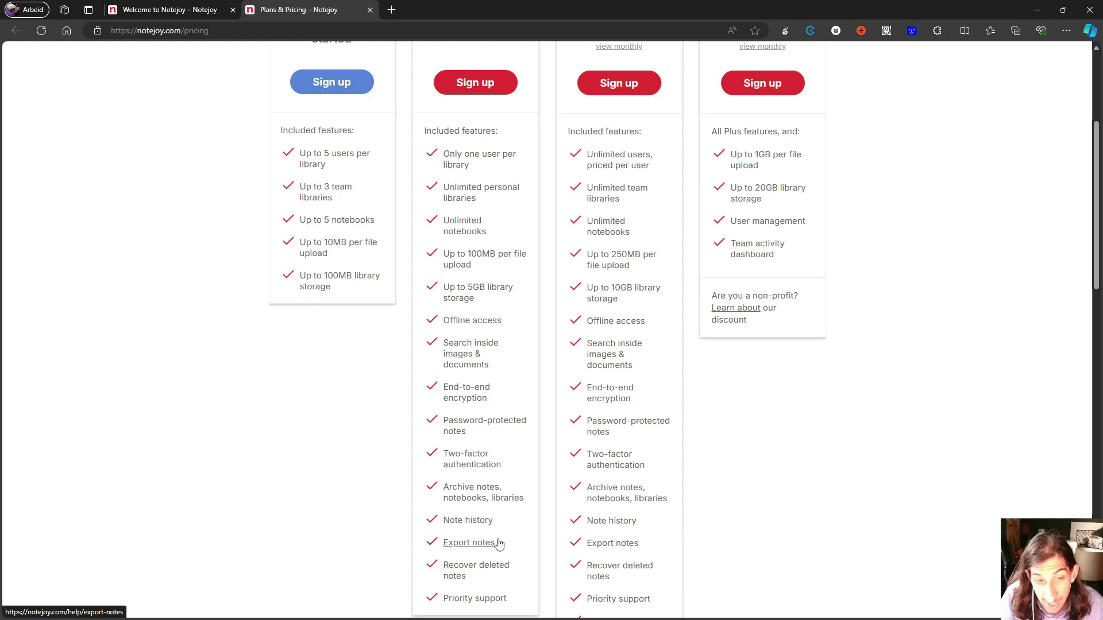
scroll(483, 542, "up", 3)
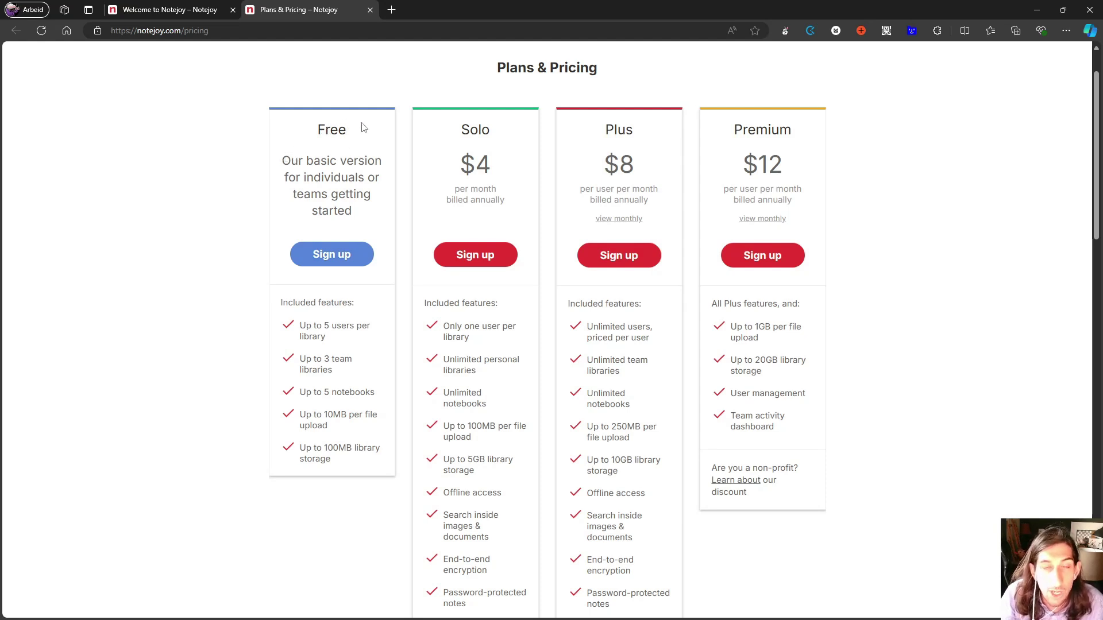
scroll(577, 166, "down", 2)
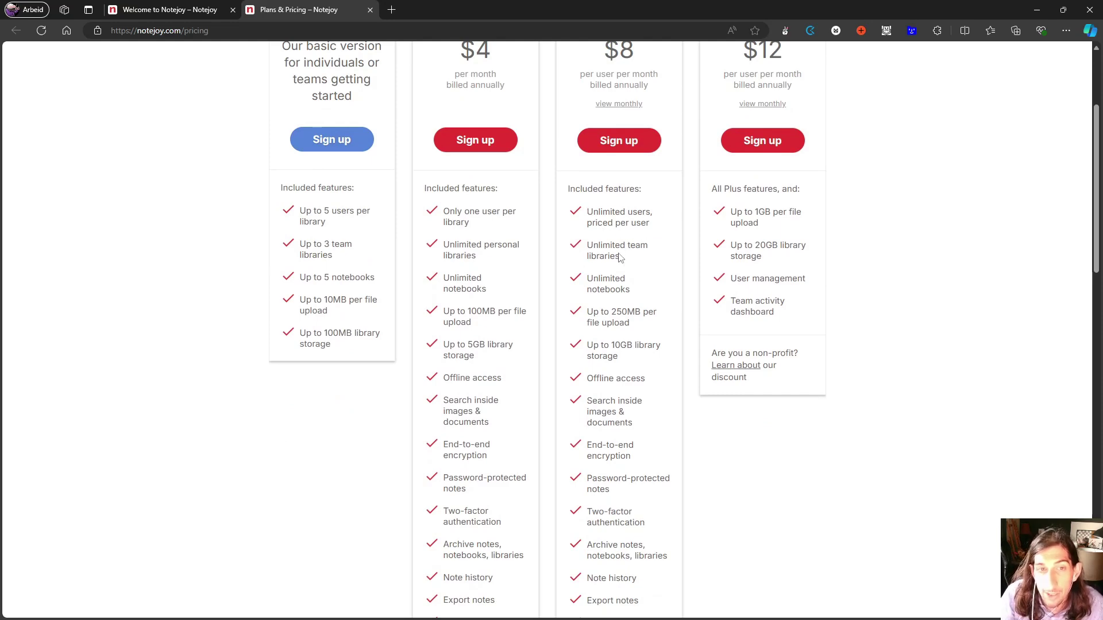
scroll(643, 248, "up", 2)
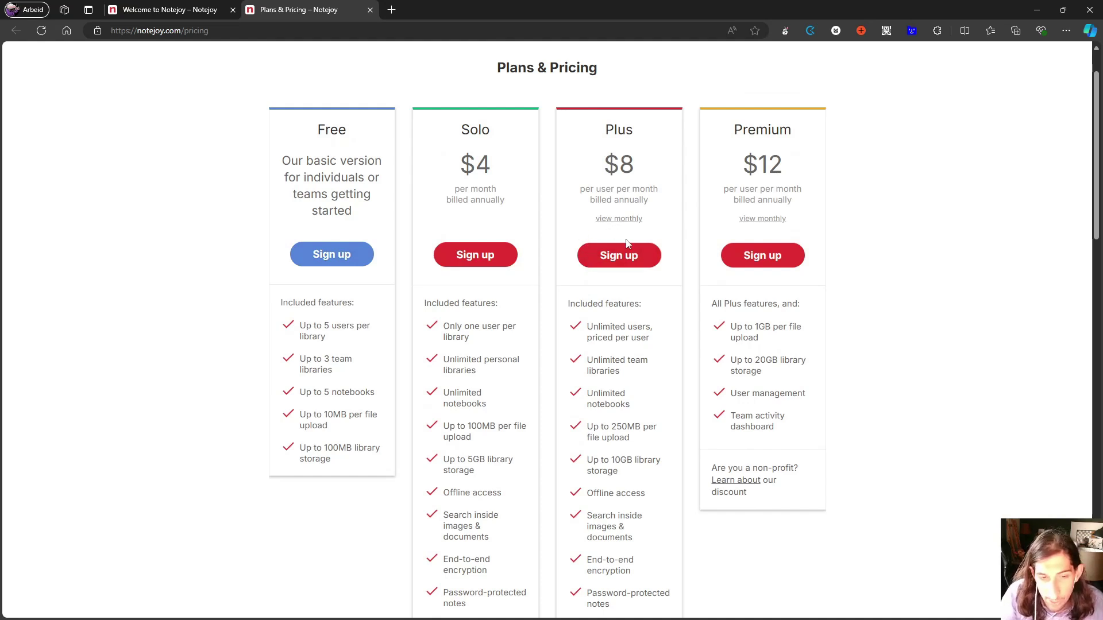
scroll(631, 288, "down", 1)
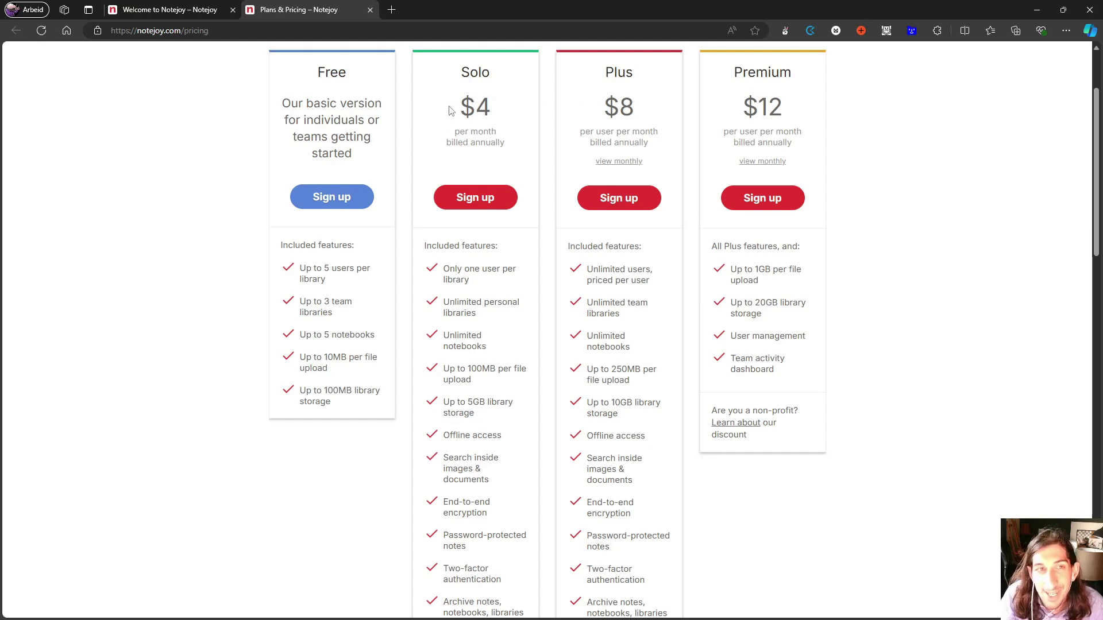
scroll(471, 102, "up", 2)
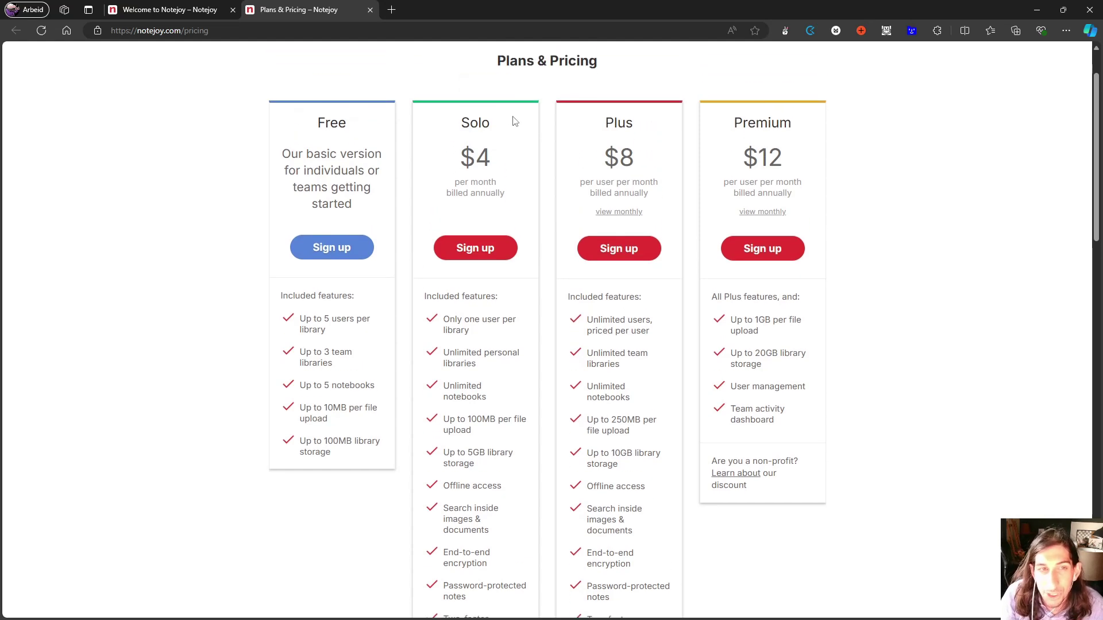
scroll(487, 167, "down", 1)
scroll(487, 205, "down", 10)
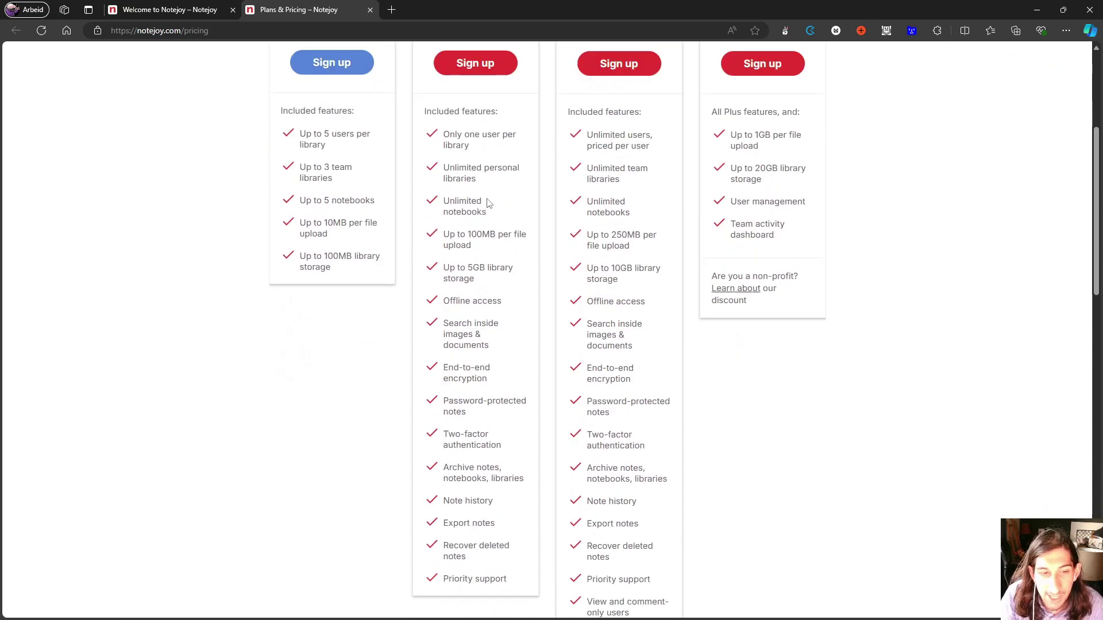
scroll(488, 205, "up", 10)
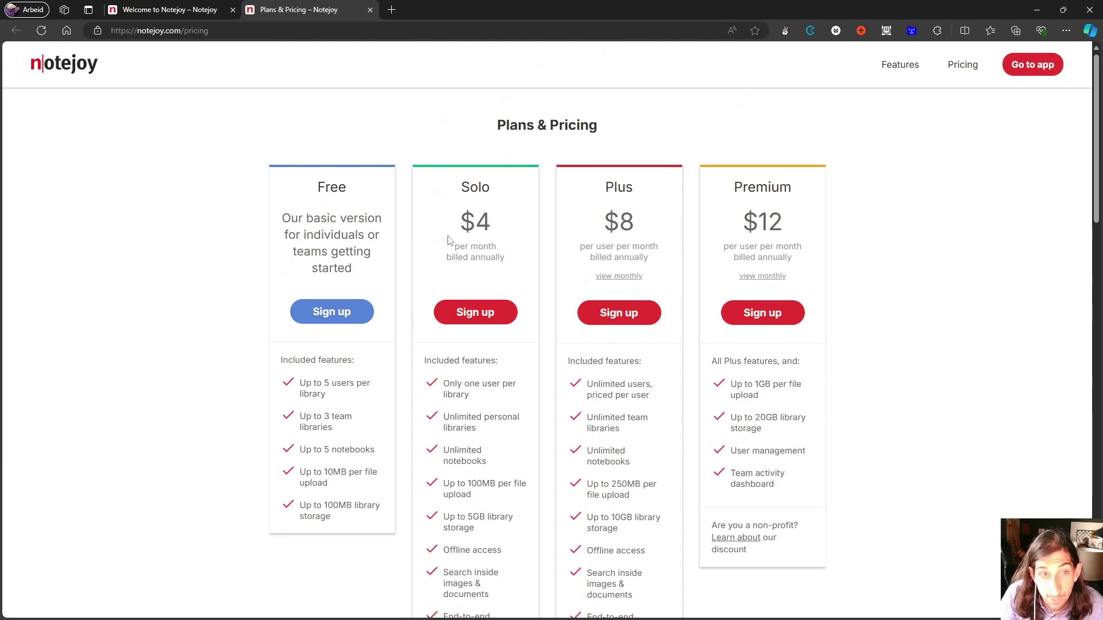
scroll(467, 241, "down", 1)
scroll(454, 213, "down", 1)
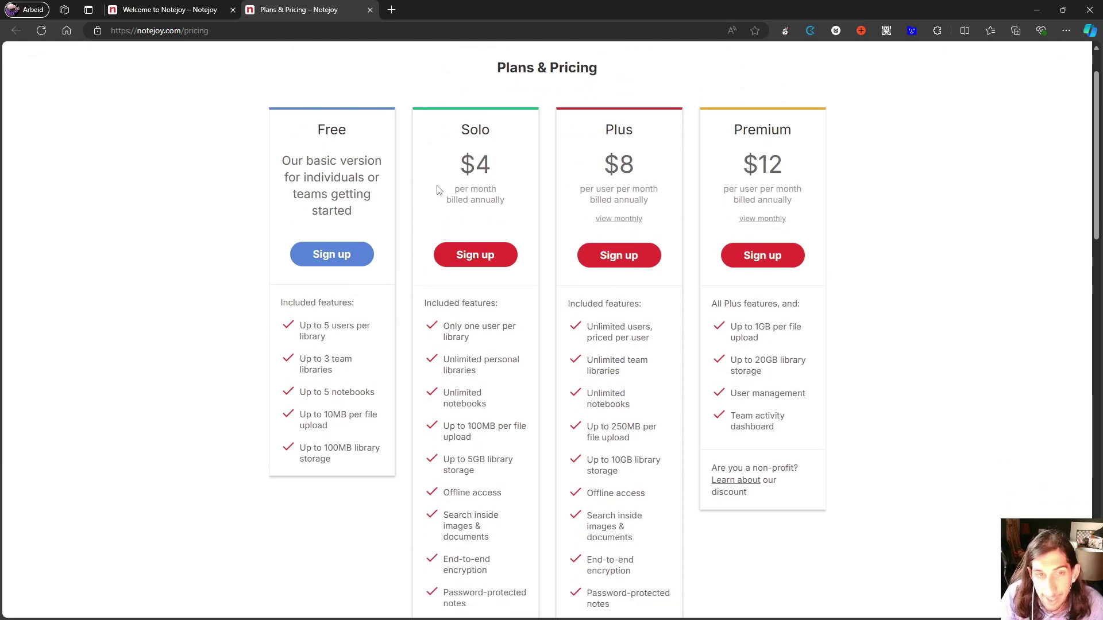
scroll(439, 189, "up", 1)
scroll(454, 218, "down", 1)
scroll(463, 228, "down", 2)
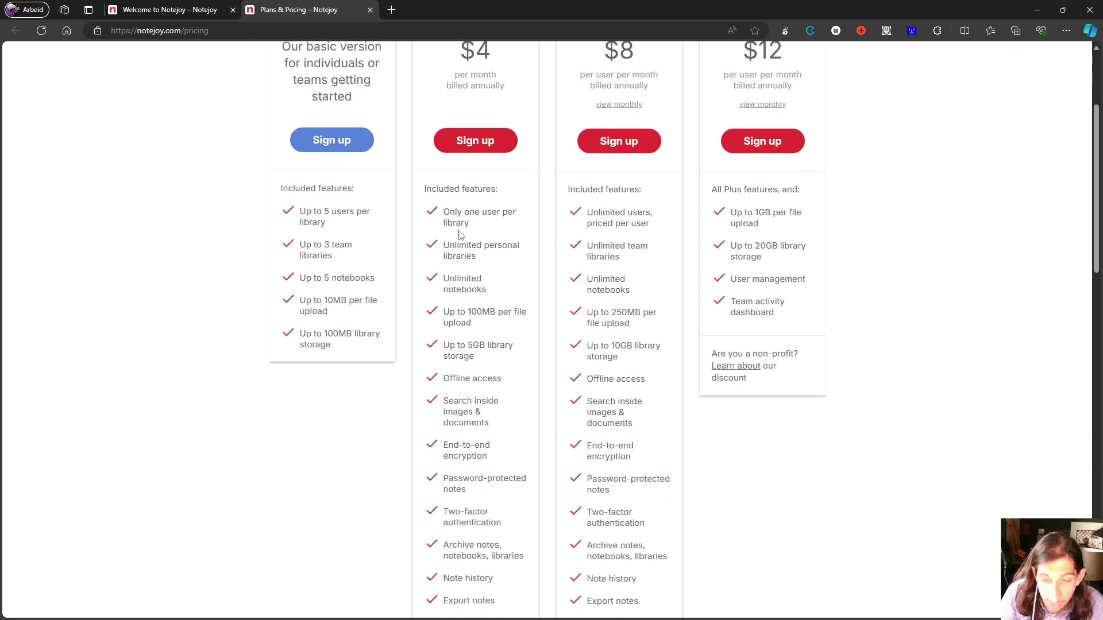
scroll(468, 230, "up", 3)
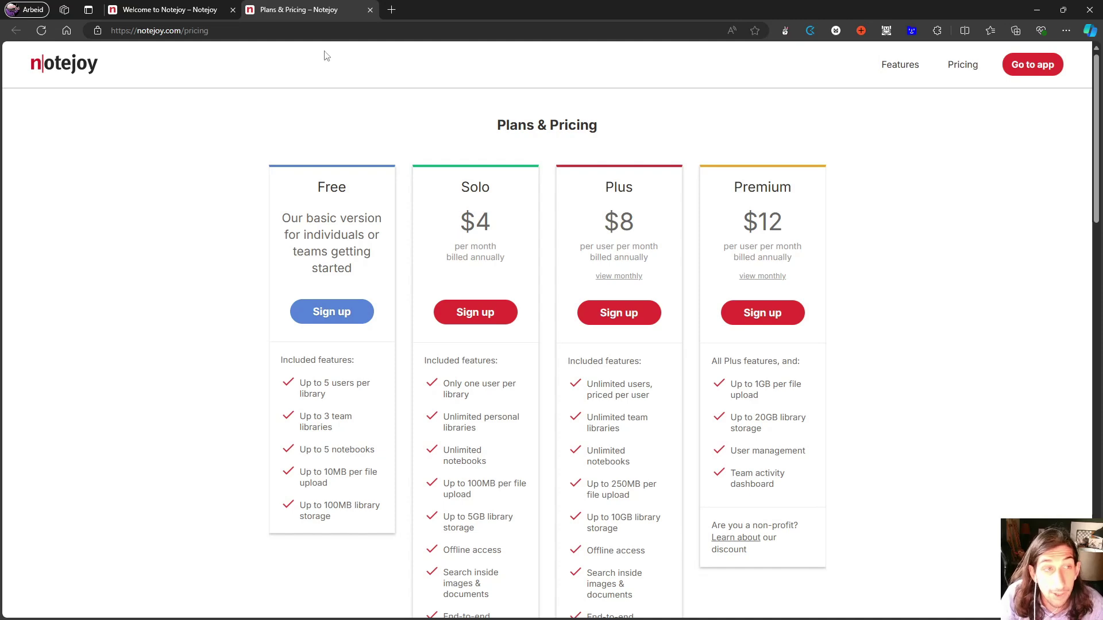
Open the Test libary overview, preview its Invite dialog, and dismiss the app-download banner.
left_click(163, 12)
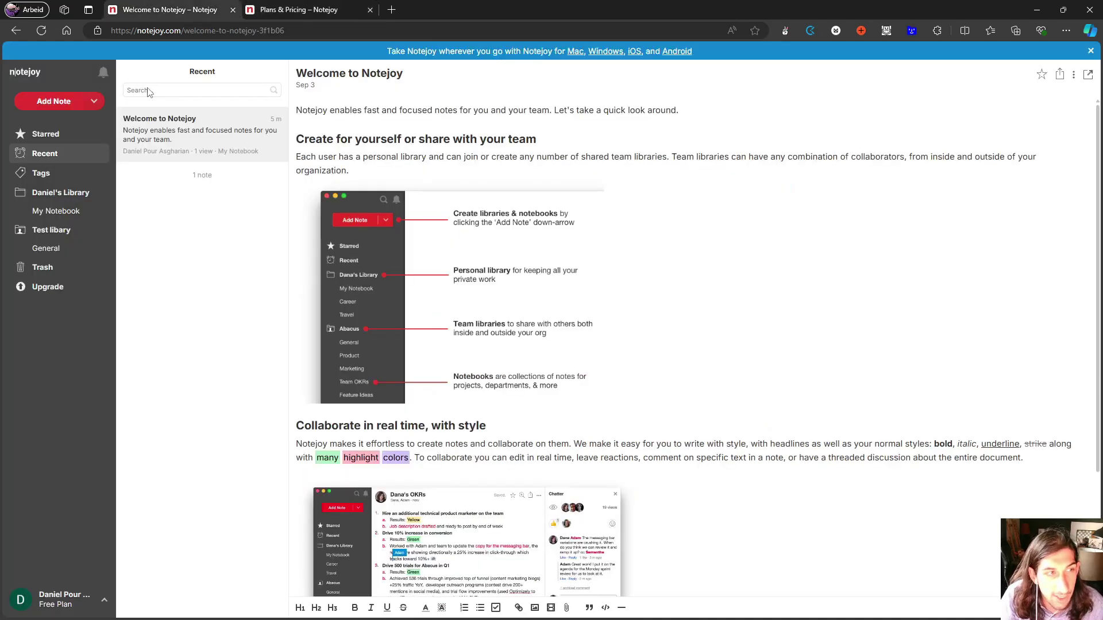
left_click(72, 198)
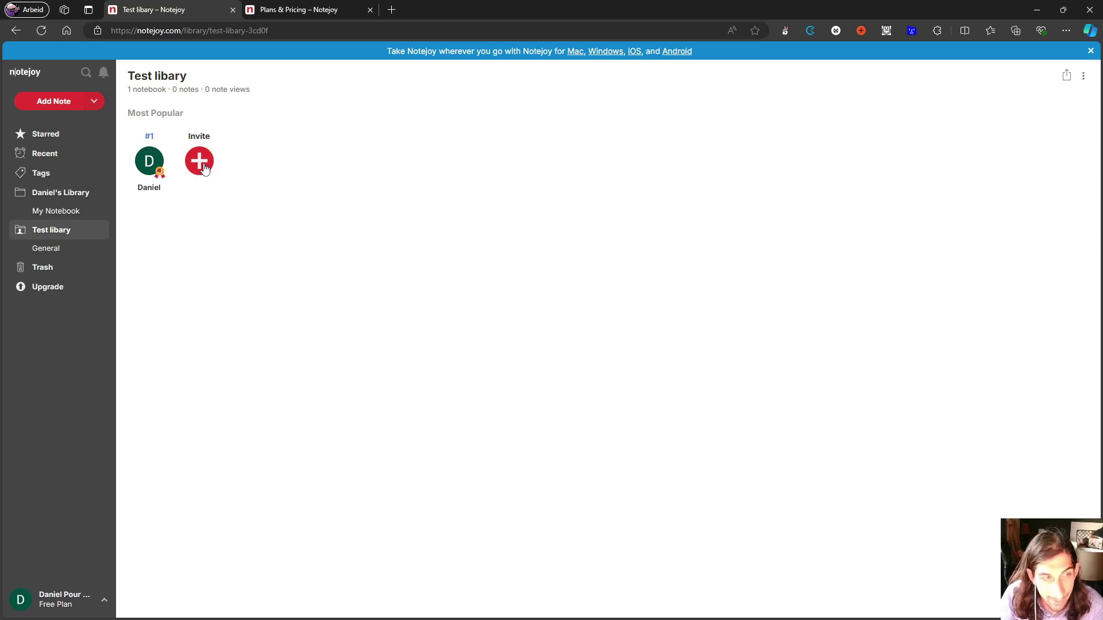
left_click(199, 162)
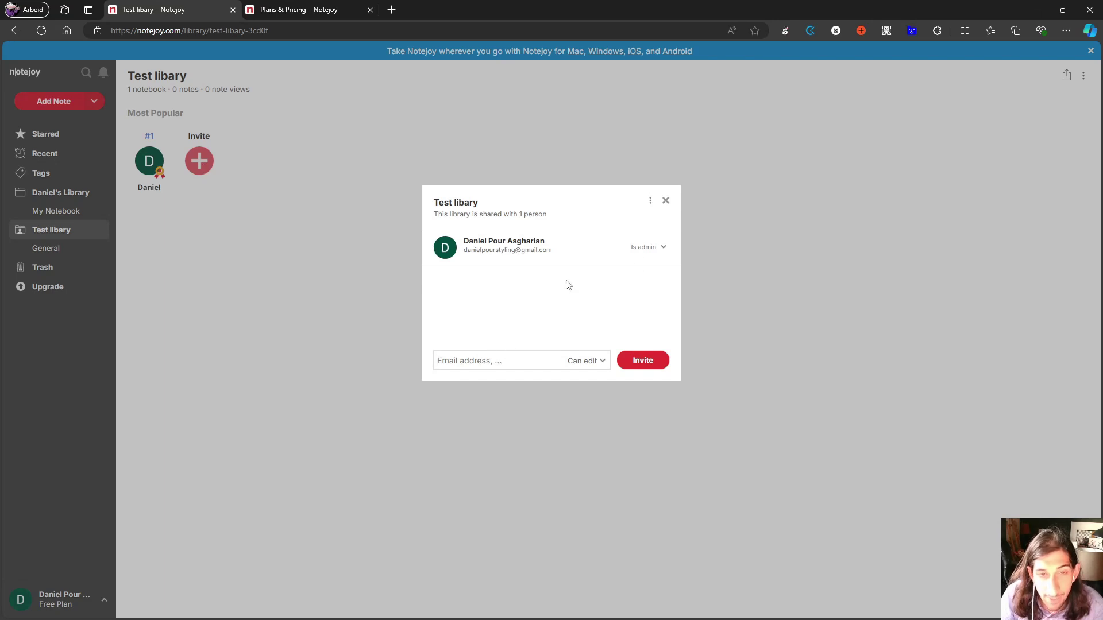
left_click(665, 201)
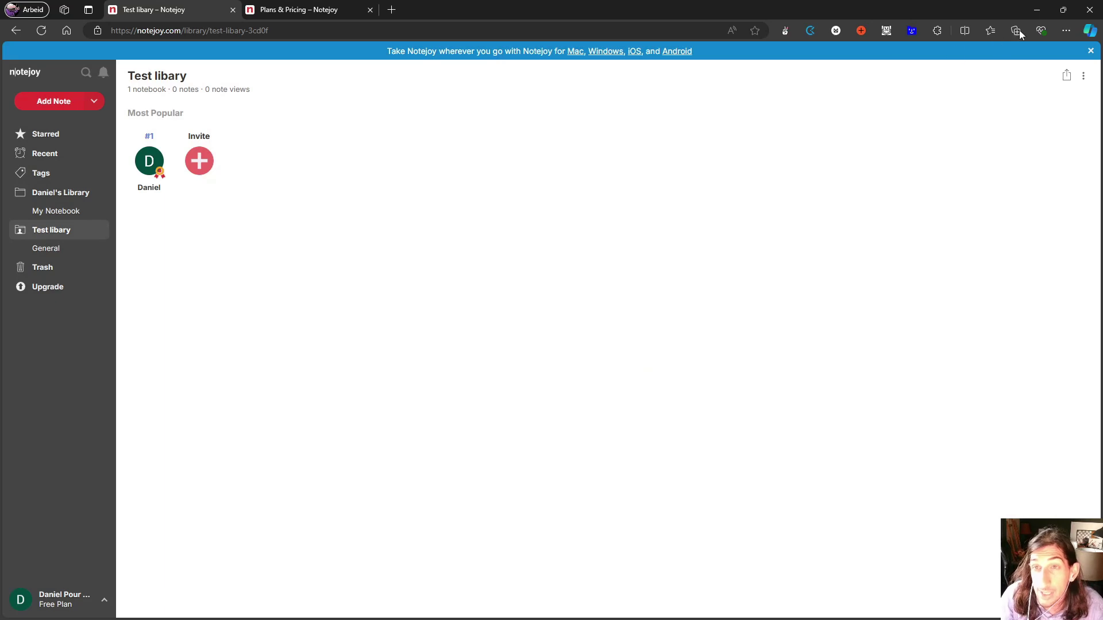
left_click(1090, 52)
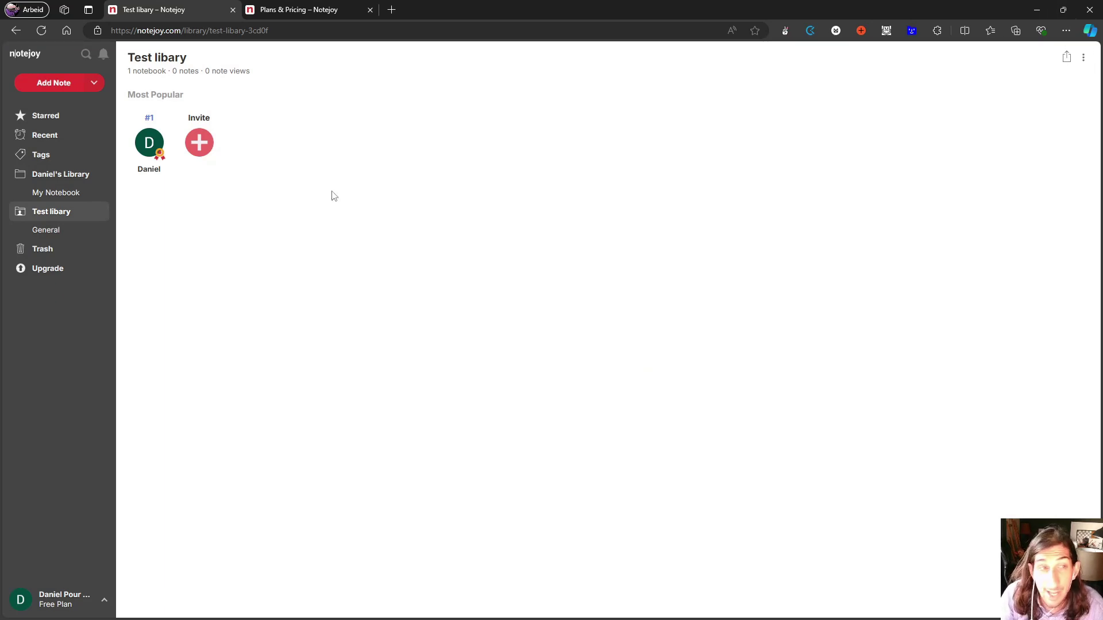
Add a notebook named 'Test notebook' to the personal library.
left_click(67, 193)
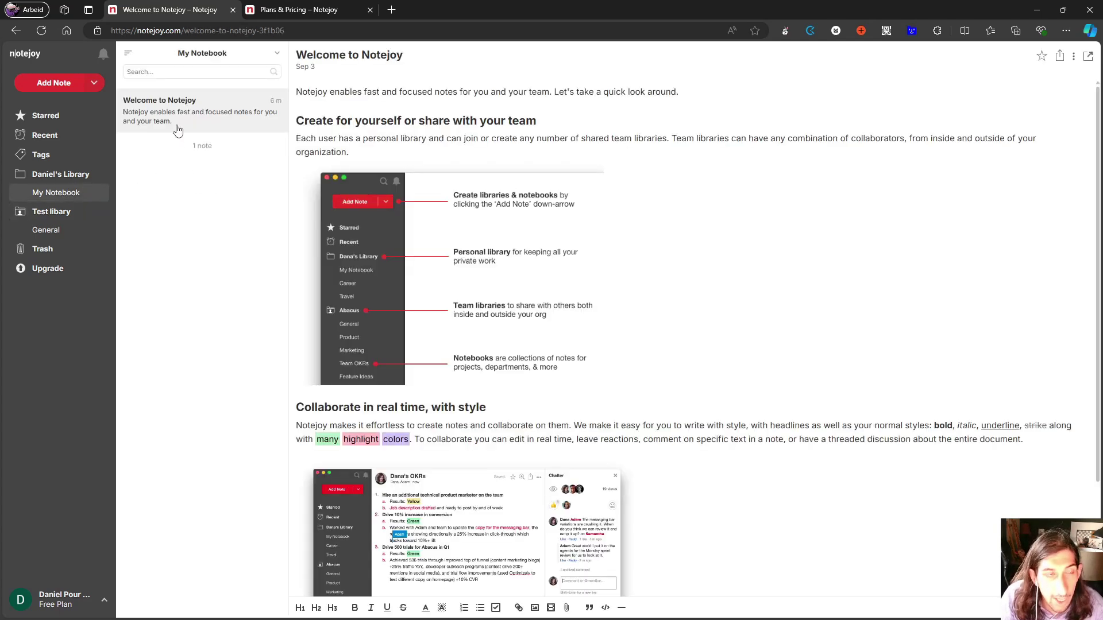
left_click(98, 176)
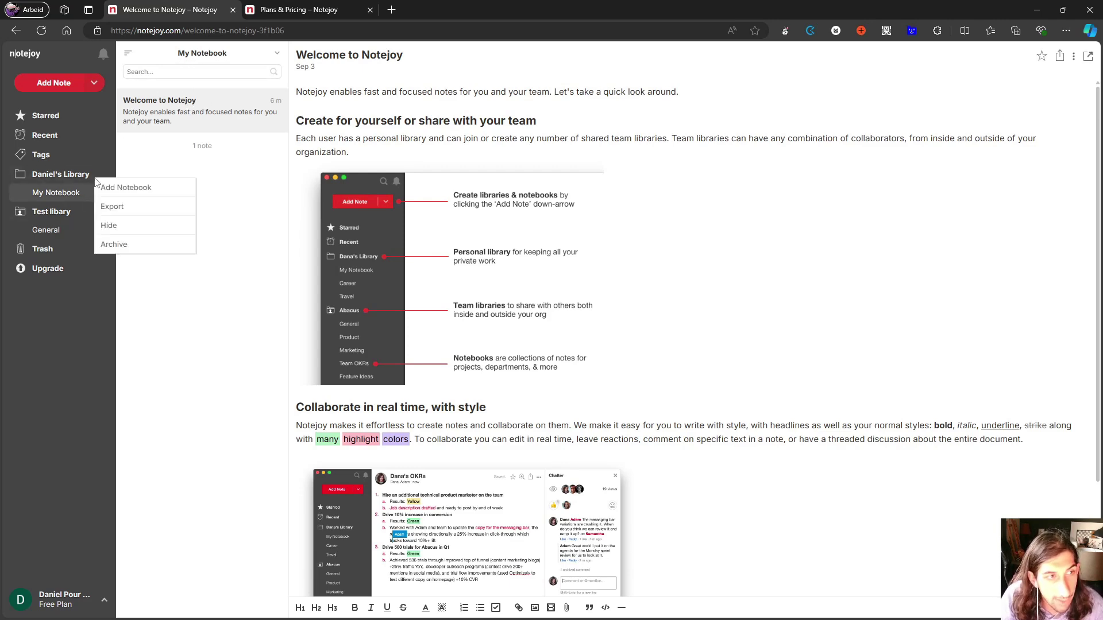
left_click(126, 189)
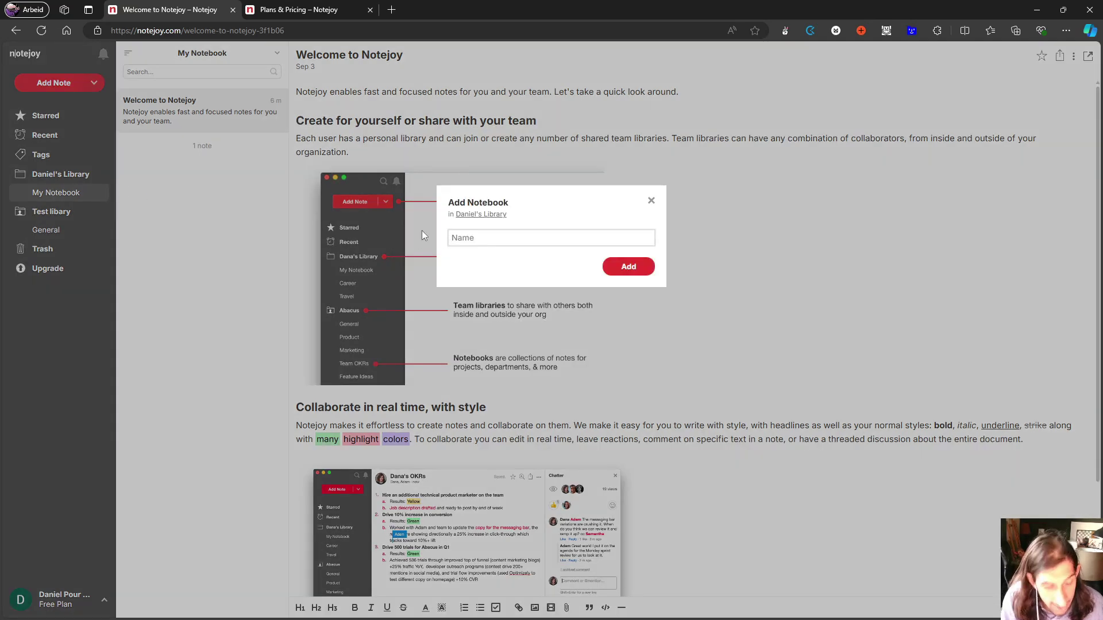
type("Test no")
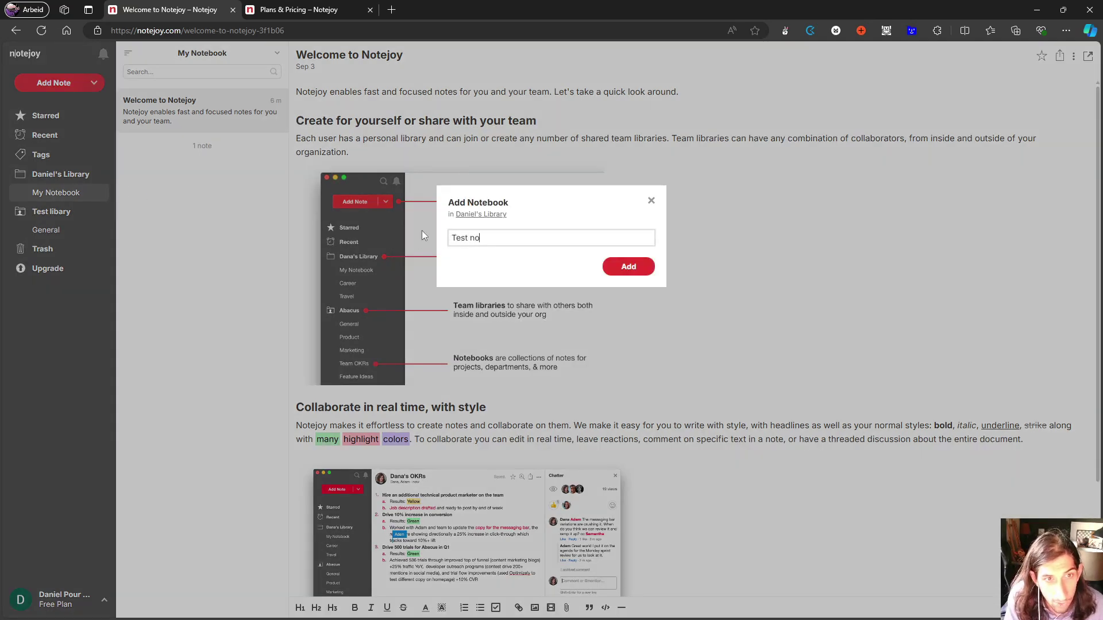
type("tebook")
key("Return")
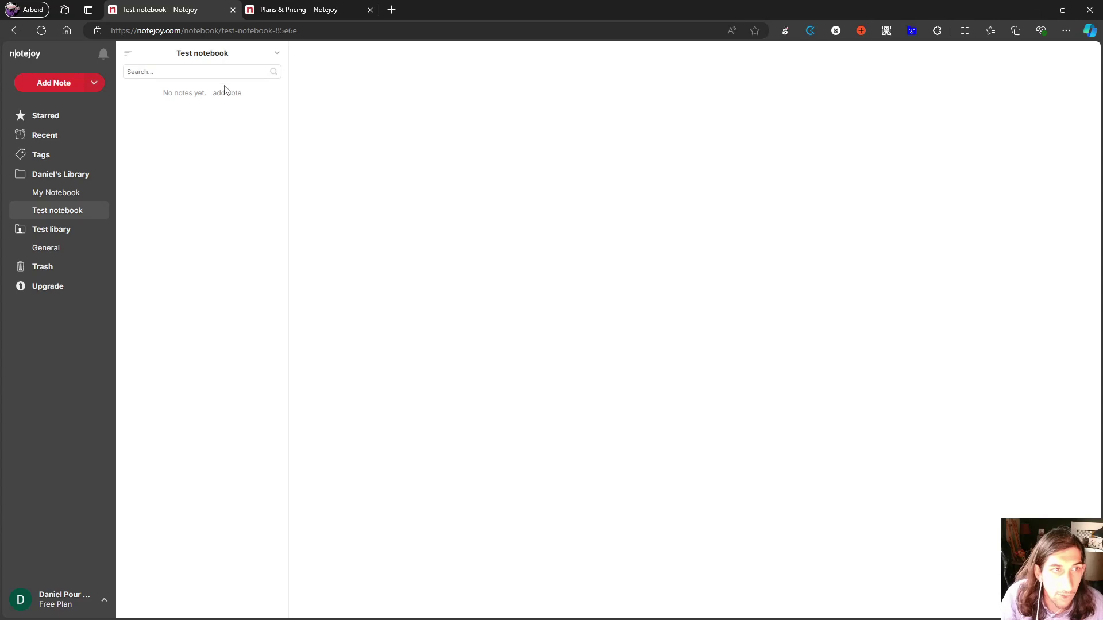
Create a note in Test notebook titled 'Tesst note #test' and glance at the tags explanation.
left_click(228, 92)
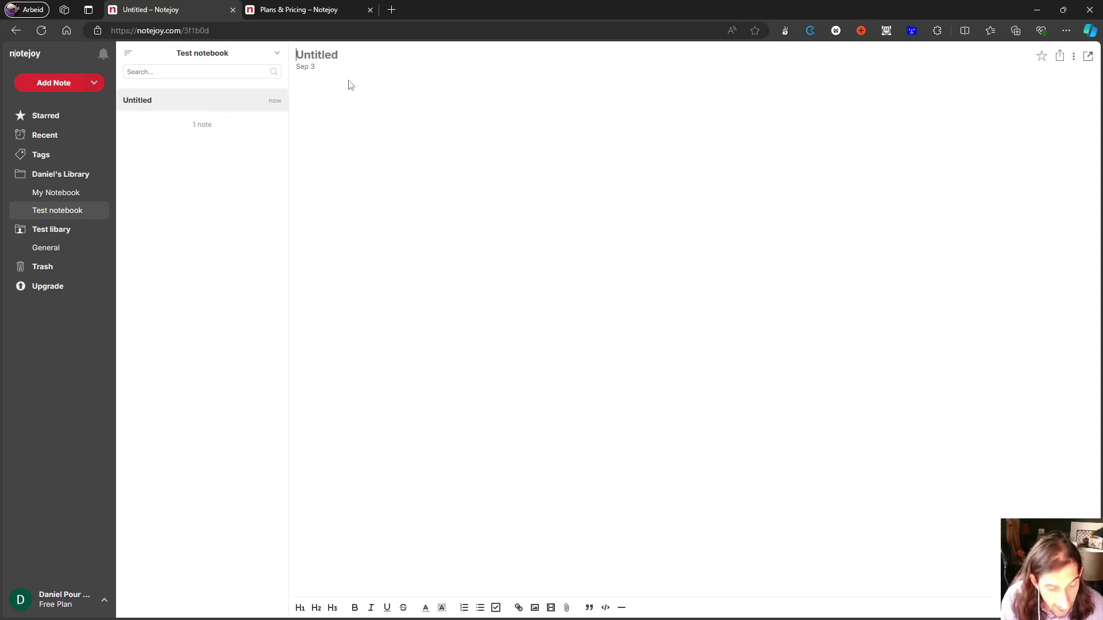
type("Tesst")
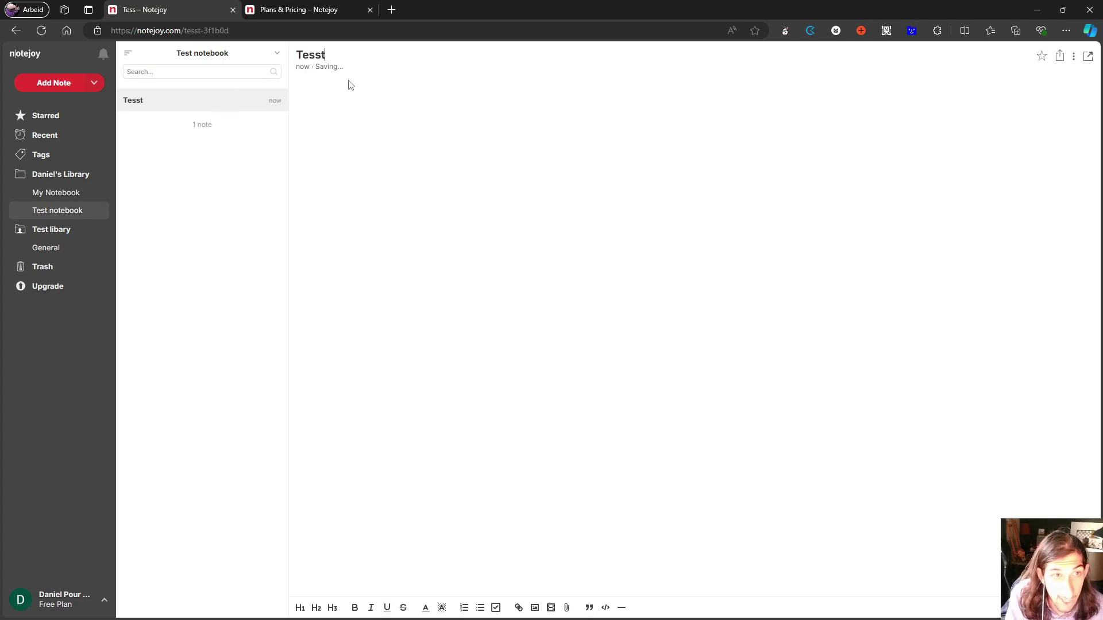
type(" note ")
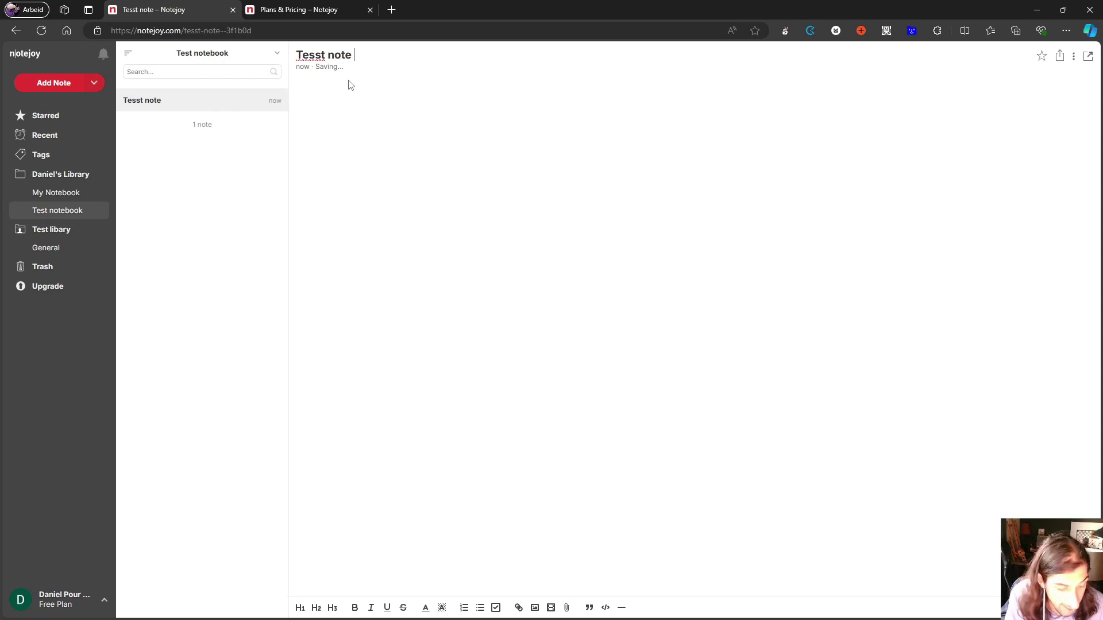
type("#test")
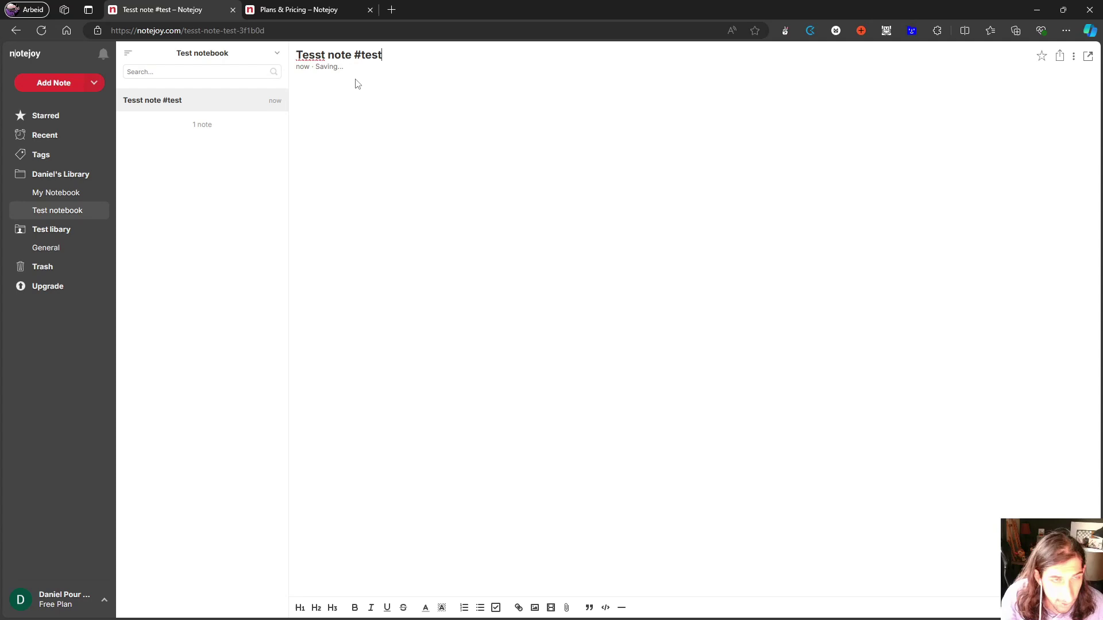
left_click(371, 88)
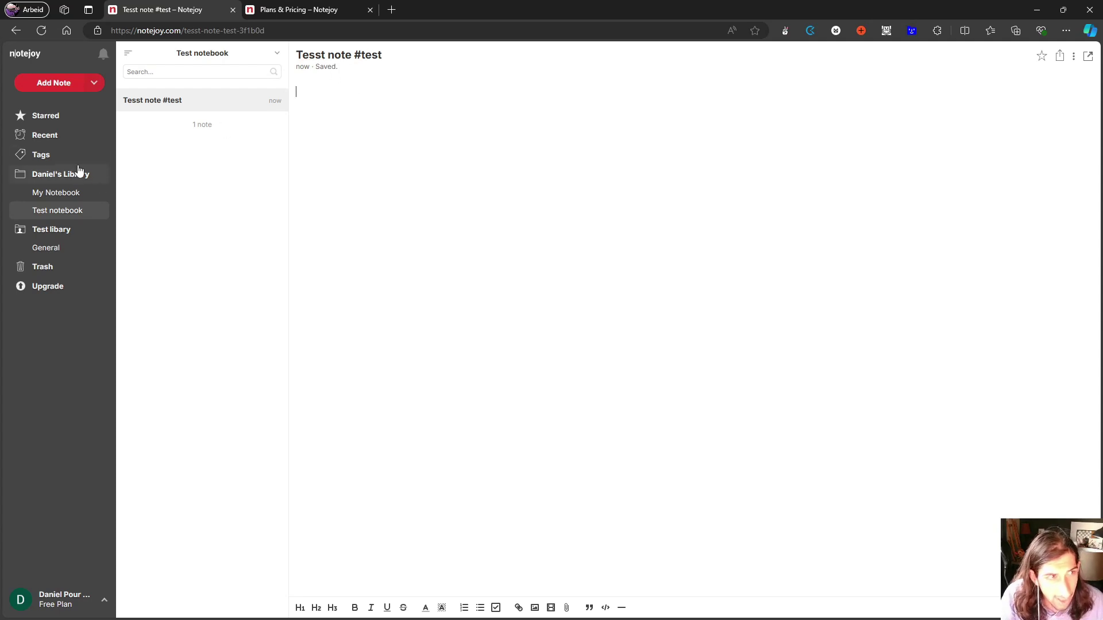
left_click(63, 158)
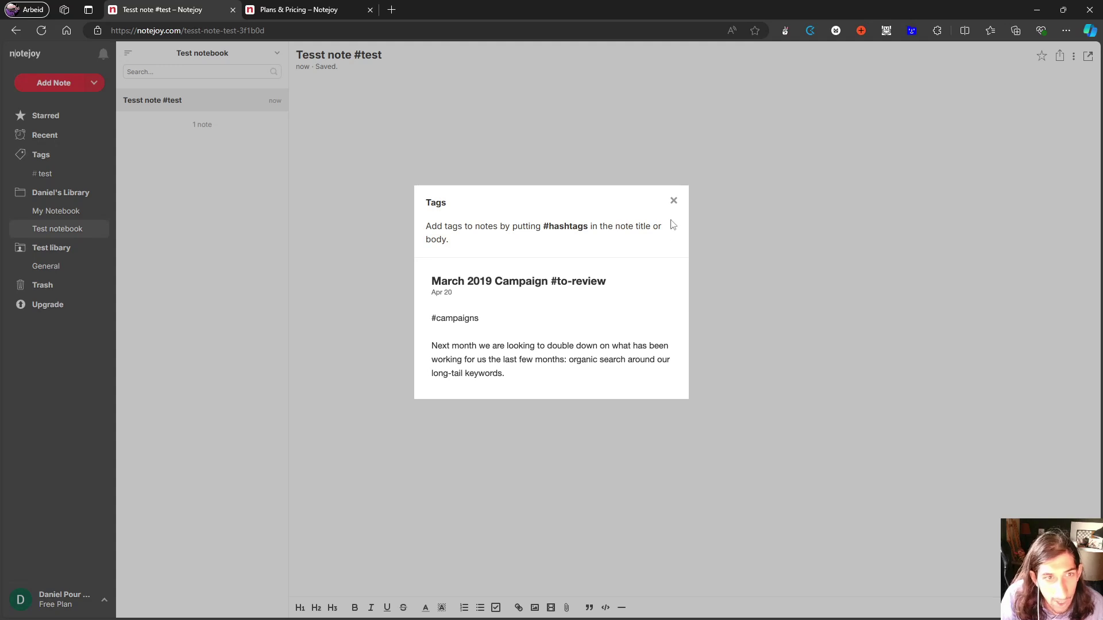
left_click(674, 201)
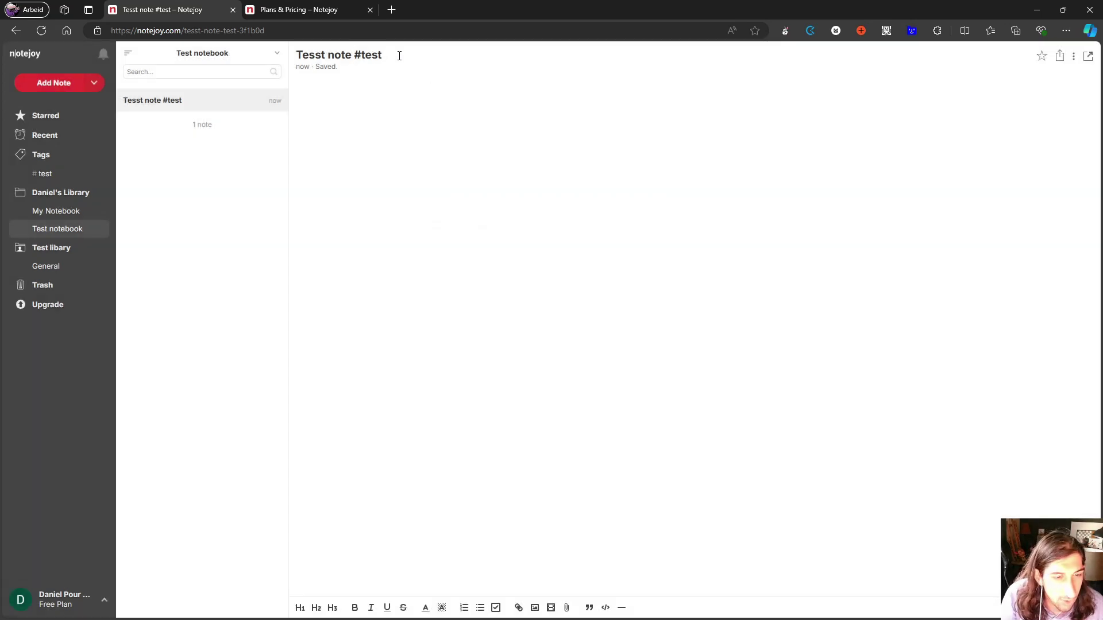
Remove #test from the title and add the #test tag in the note body instead.
left_click_drag(399, 56, 365, 55)
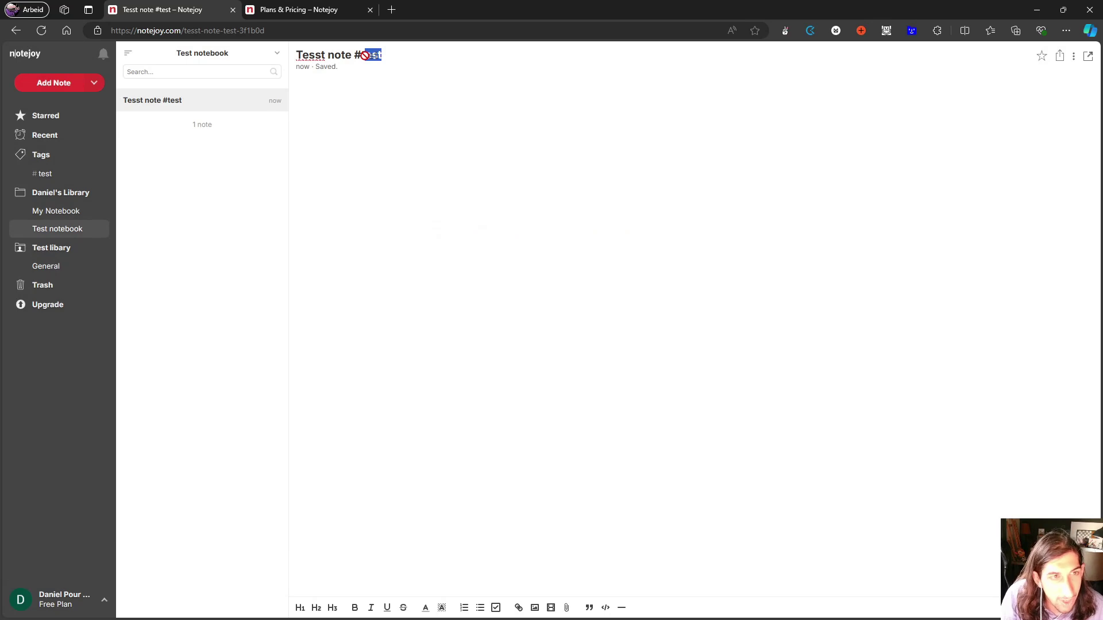
double_click(396, 56)
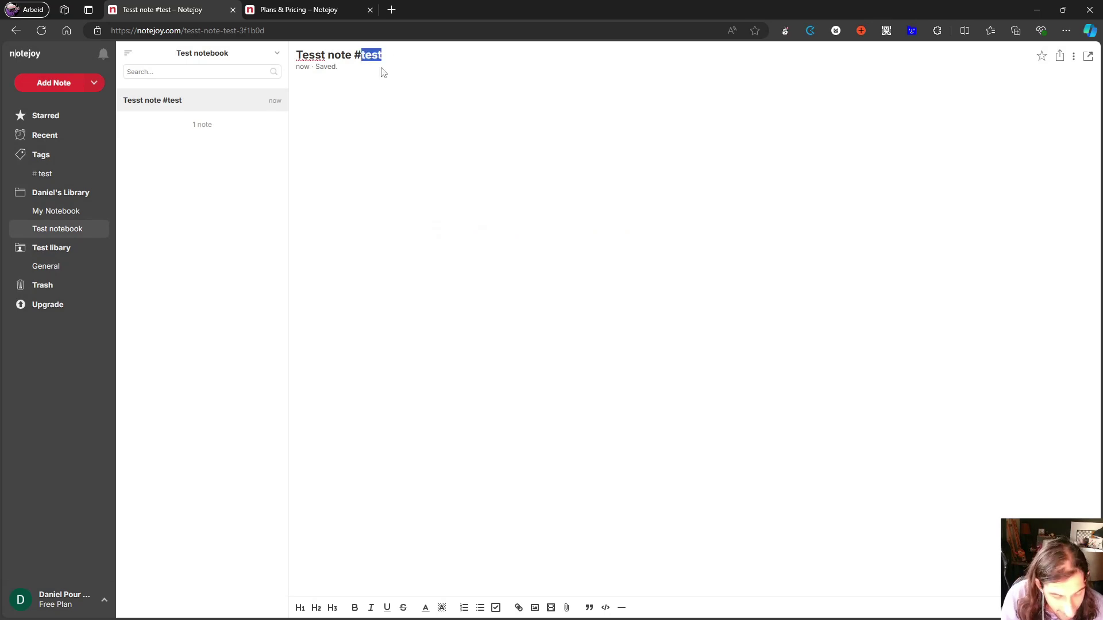
key("BackSpace")
key("BackSpace")
left_click(341, 105)
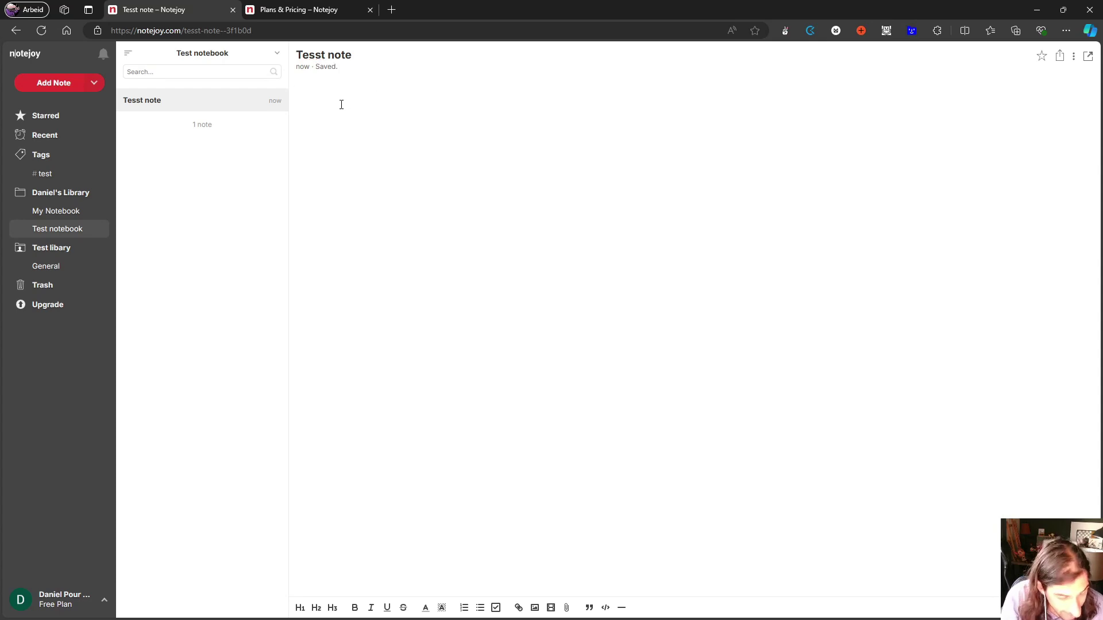
type("#test")
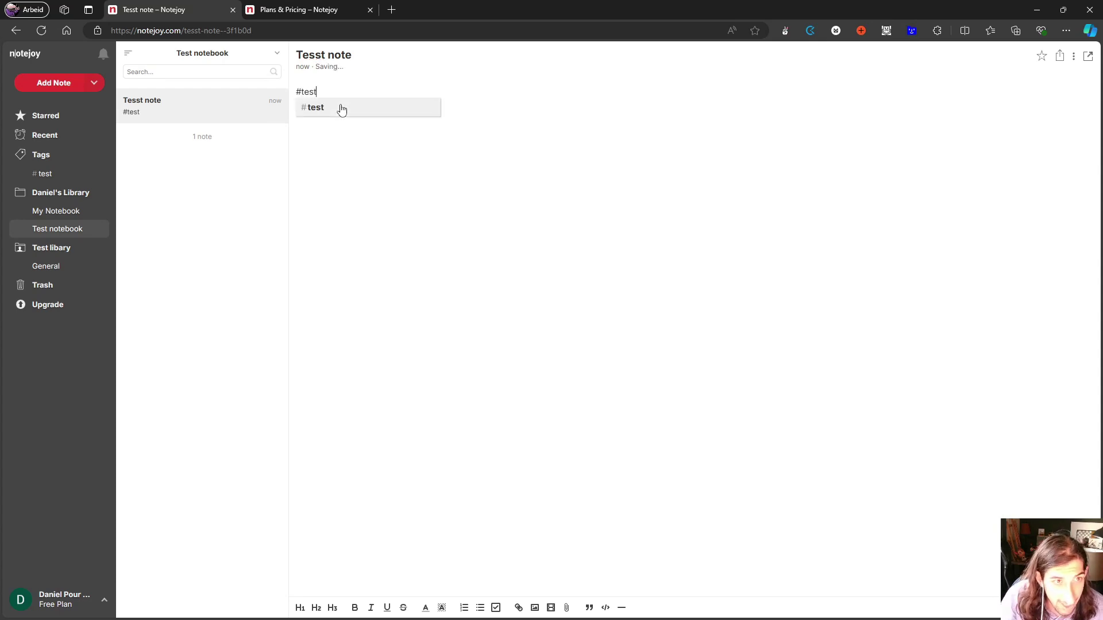
left_click(341, 109)
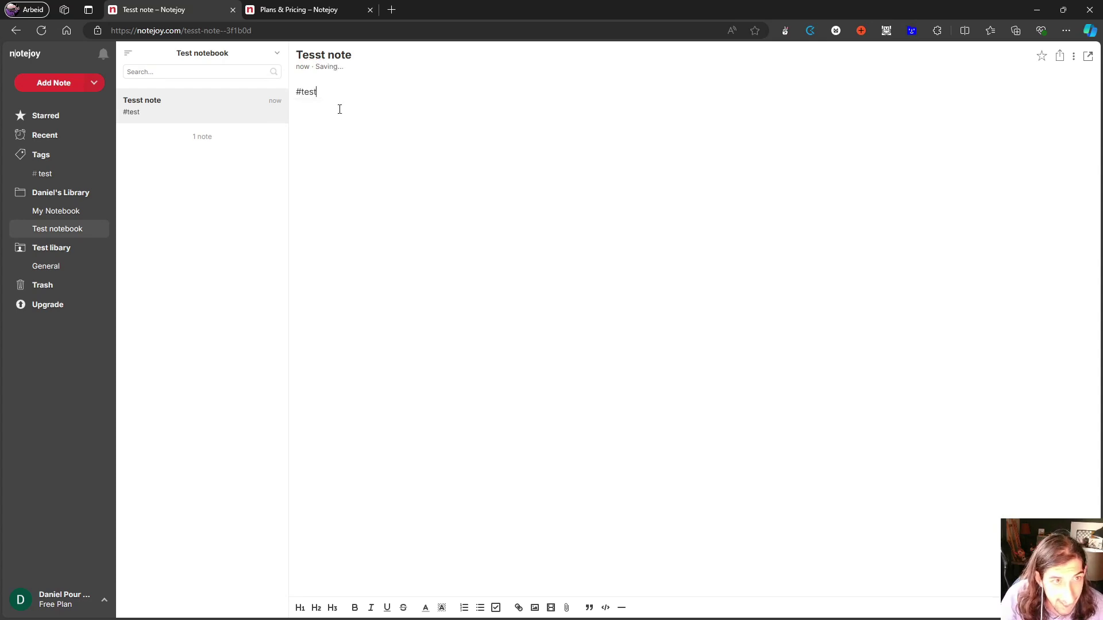
Show all notes tagged #test from the sidebar tag list.
left_click(45, 153)
left_click(46, 154)
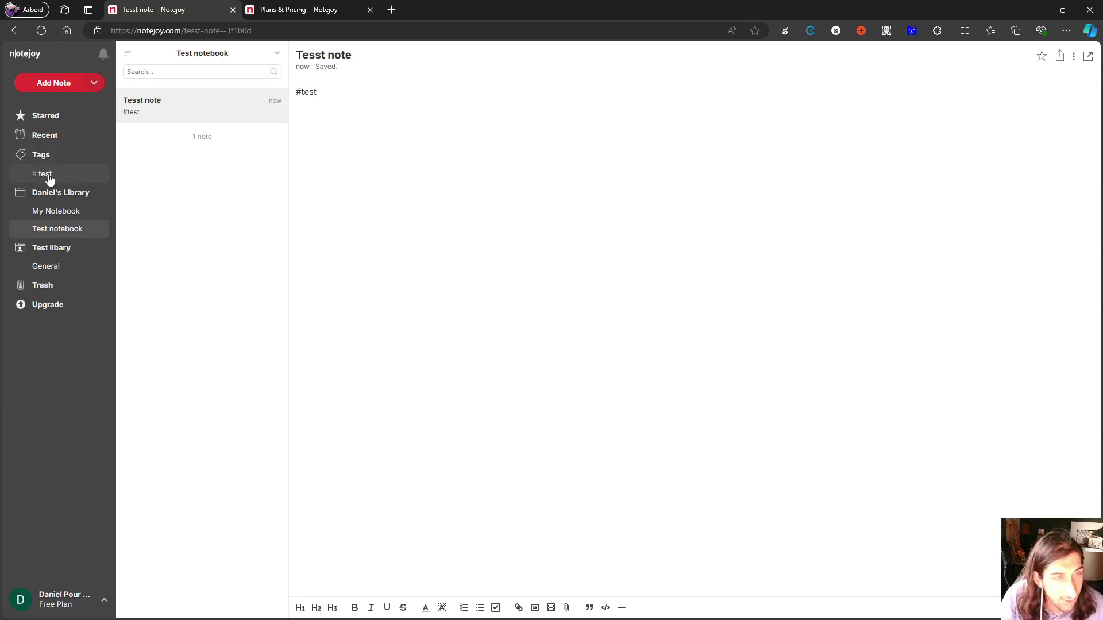
left_click(49, 177)
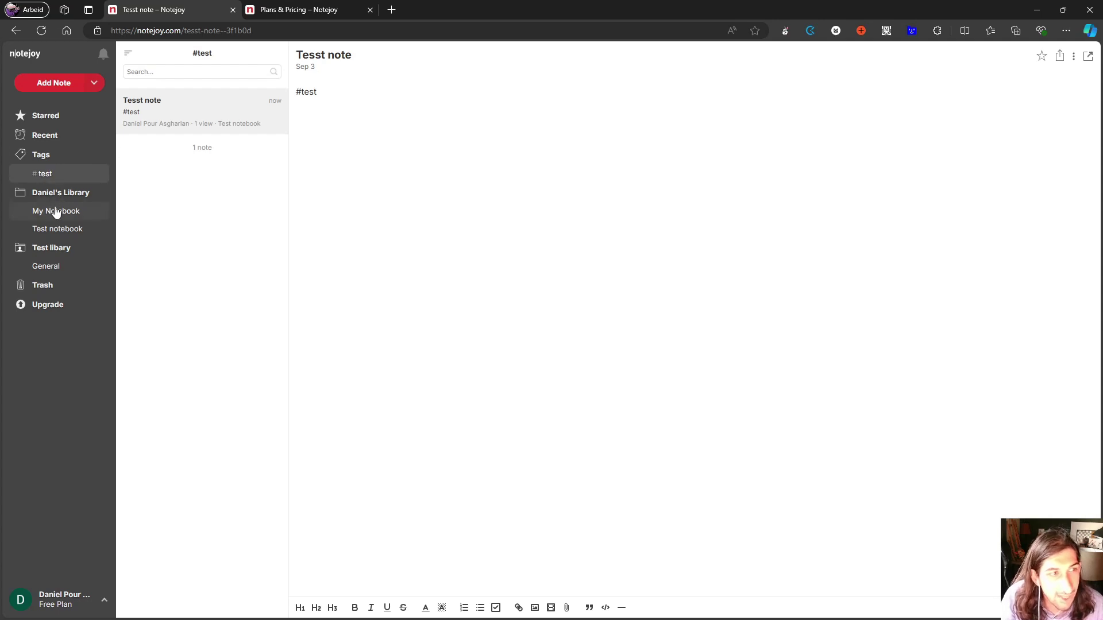
Add note 'Test 2' with #test in its body to General, then list the #test notes.
left_click(49, 267)
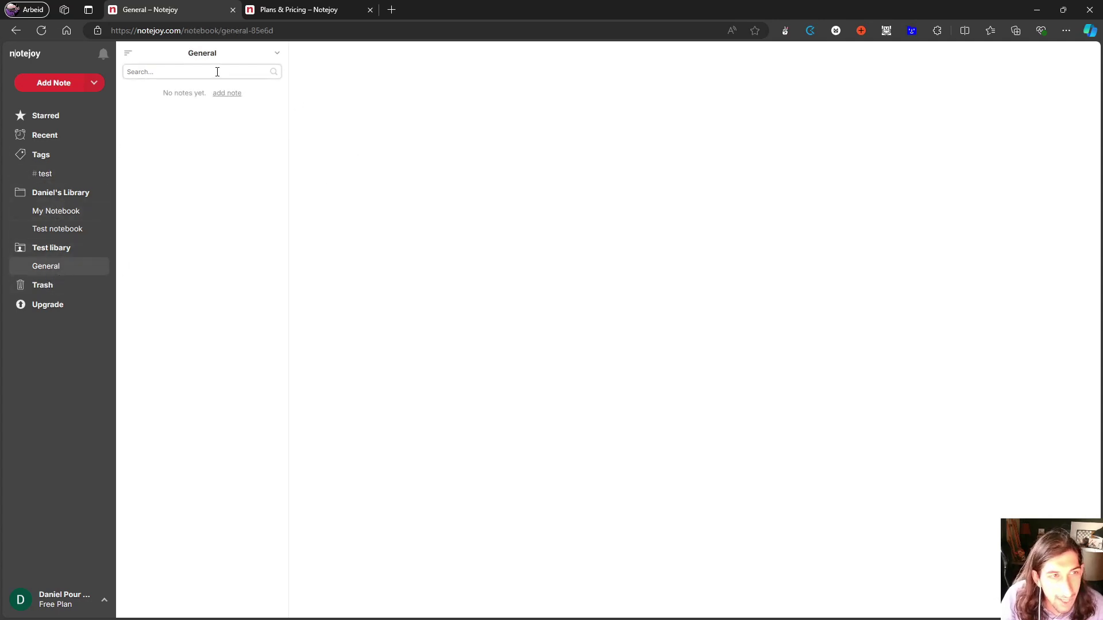
left_click(231, 94)
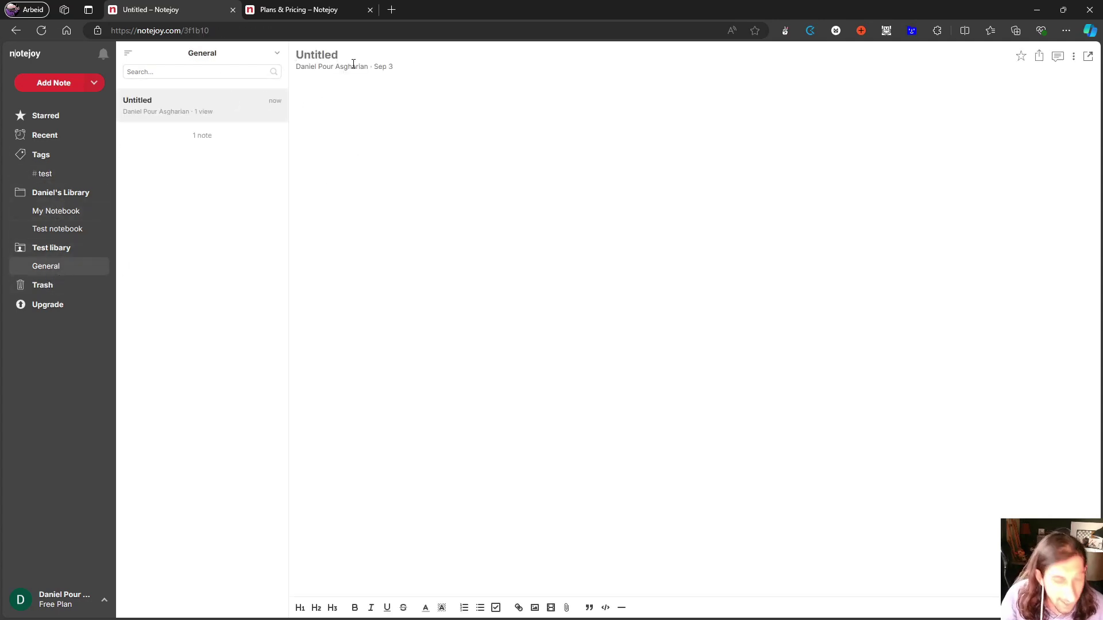
type("Test 2")
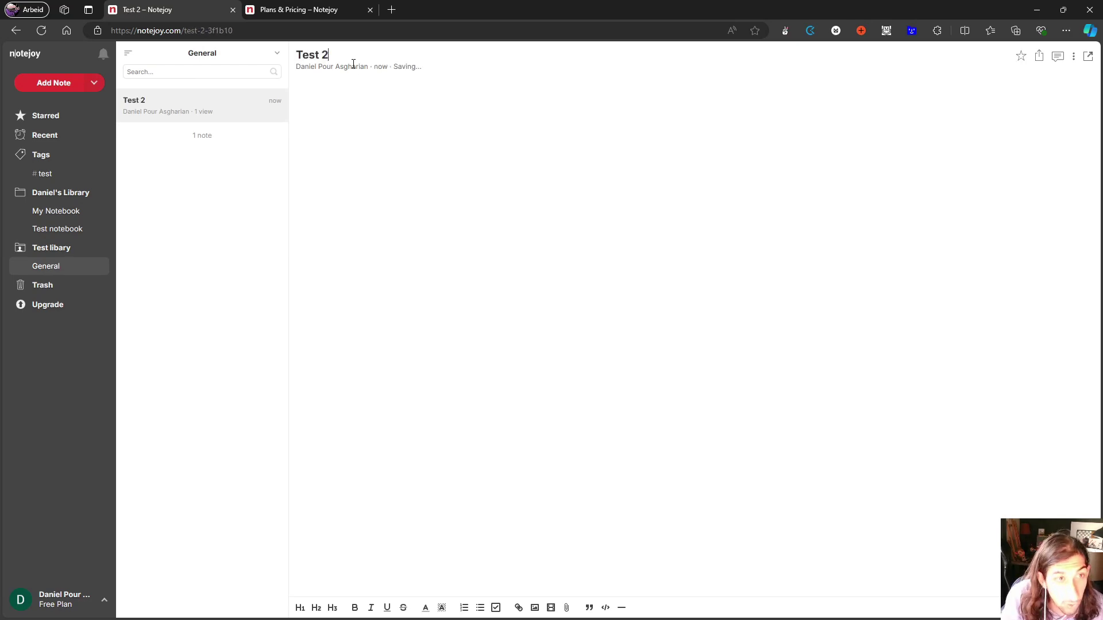
type("#test")
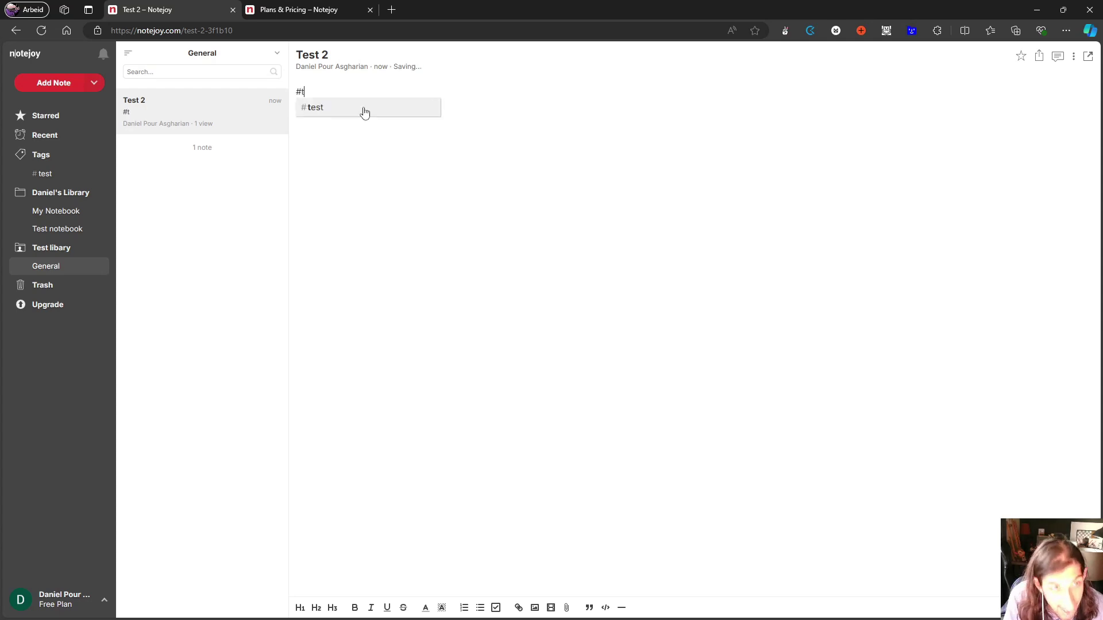
left_click(66, 173)
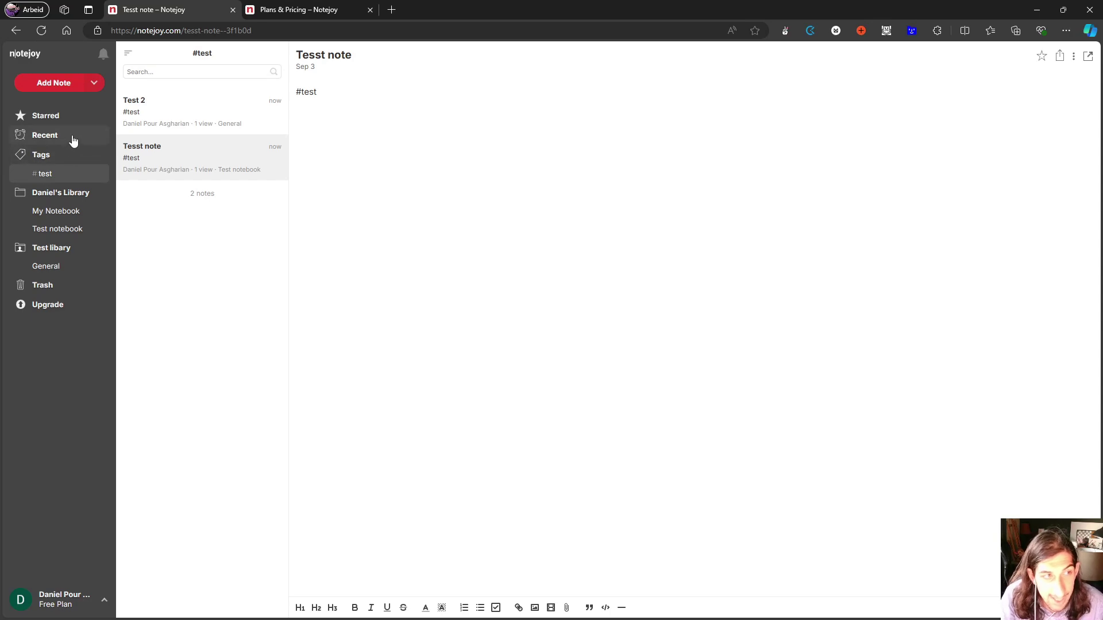
Browse recent notes and the #test tag, then open Welcome to Notejoy in My Notebook.
left_click(45, 136)
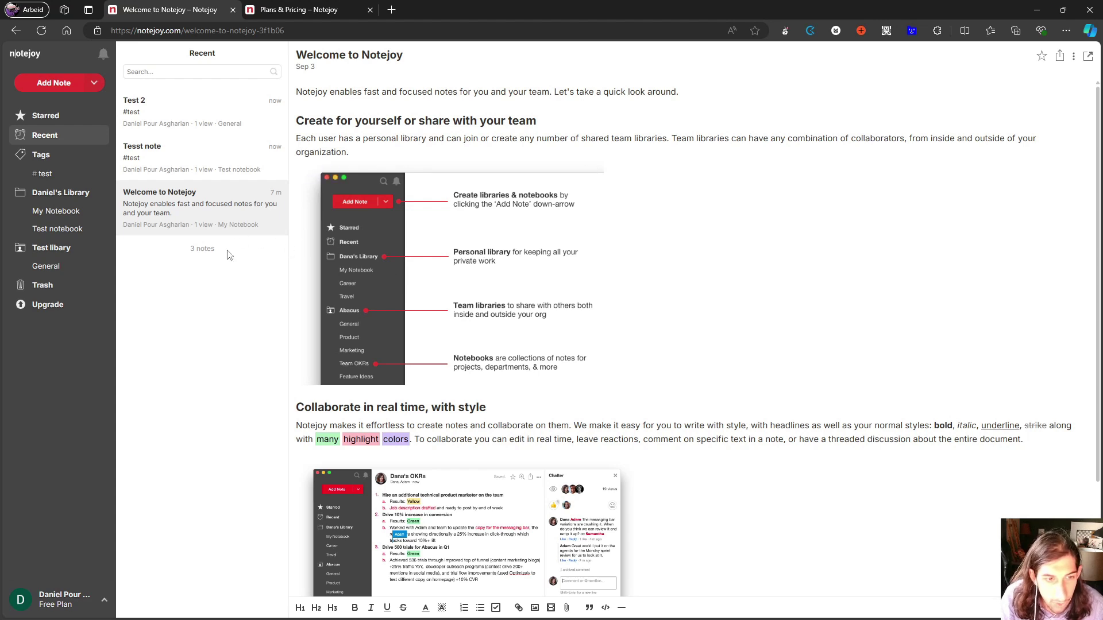
scroll(459, 255, "down", 1)
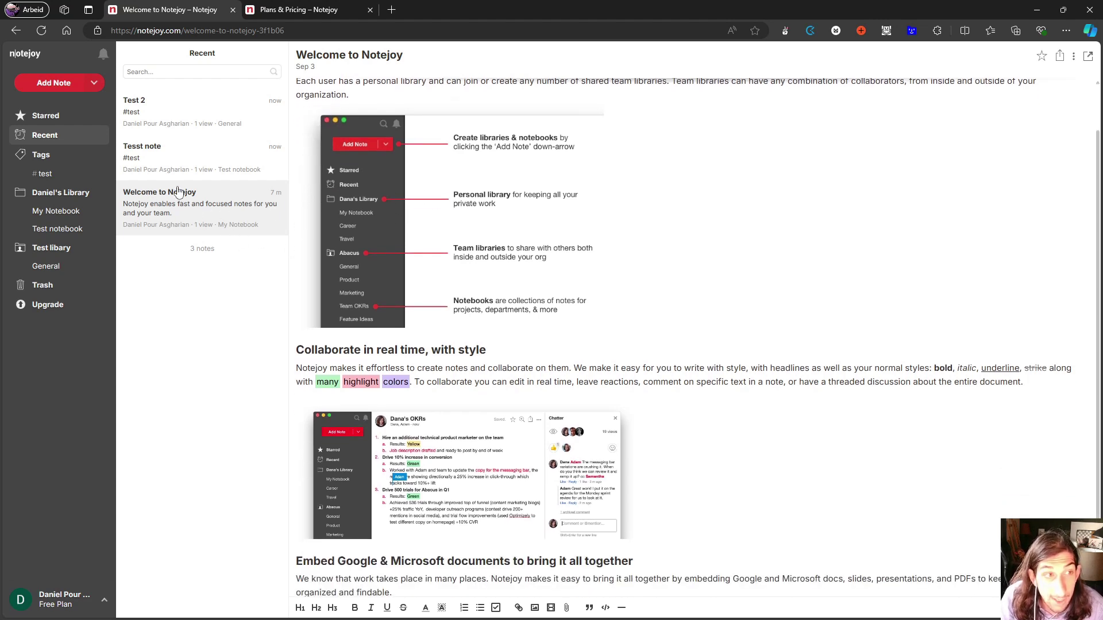
scroll(316, 172, "down", 1)
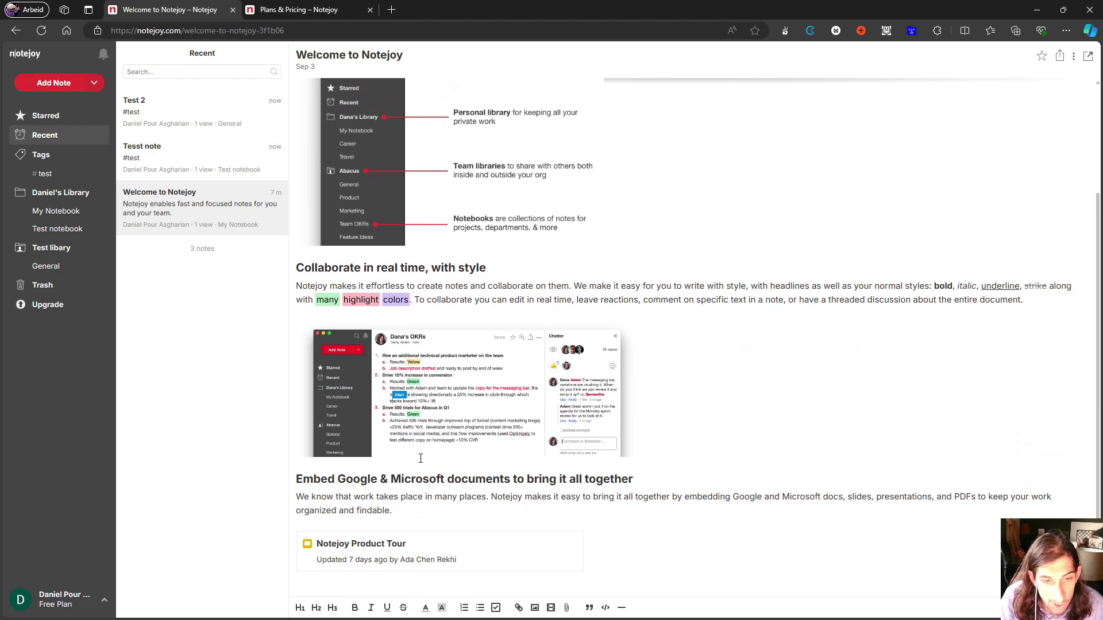
left_click(43, 173)
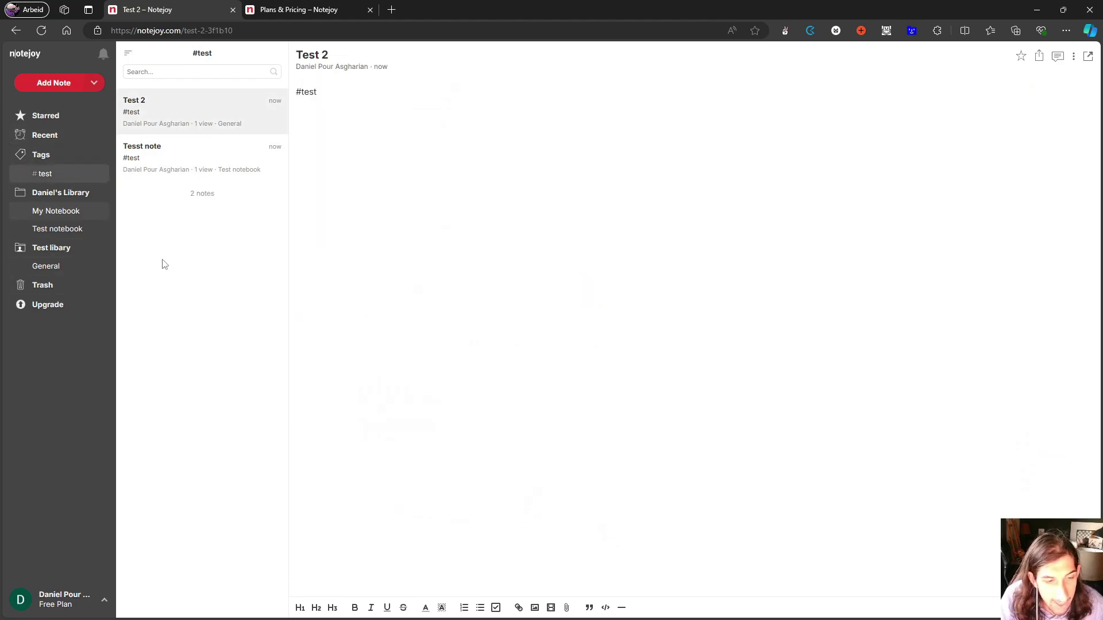
left_click(49, 211)
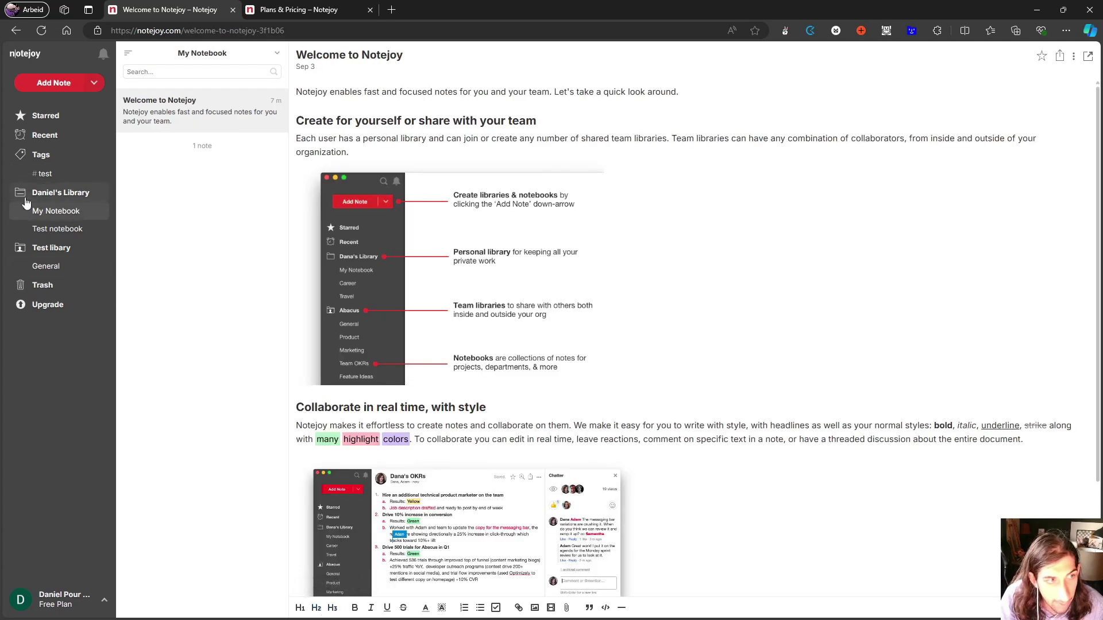
Open Tesst note and try an H1 heading on a new line, then erase it.
left_click(44, 230)
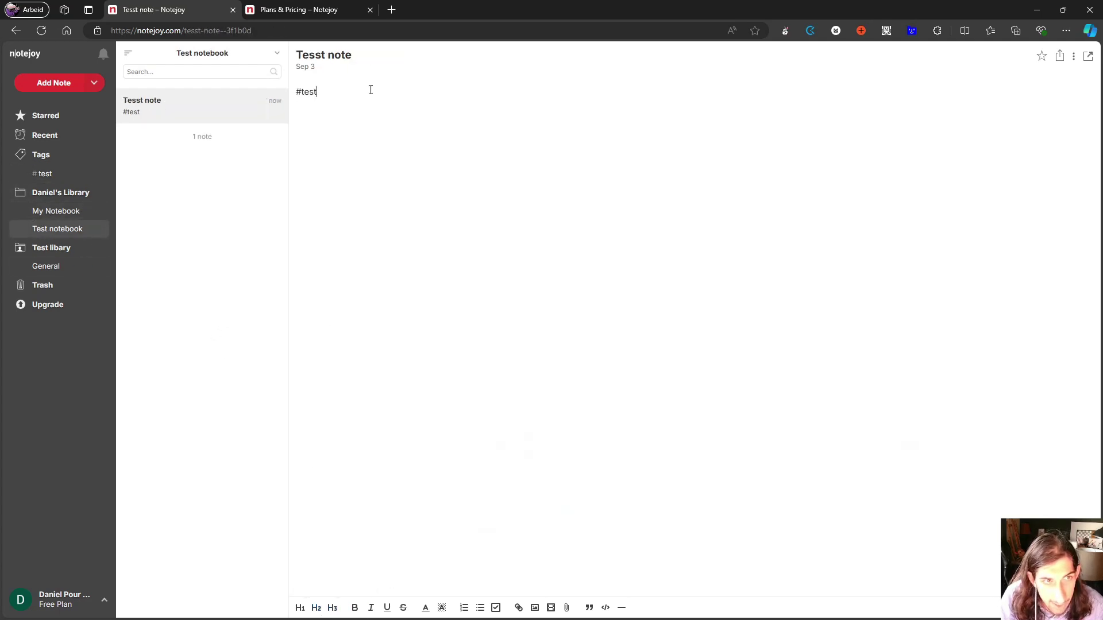
key("Return")
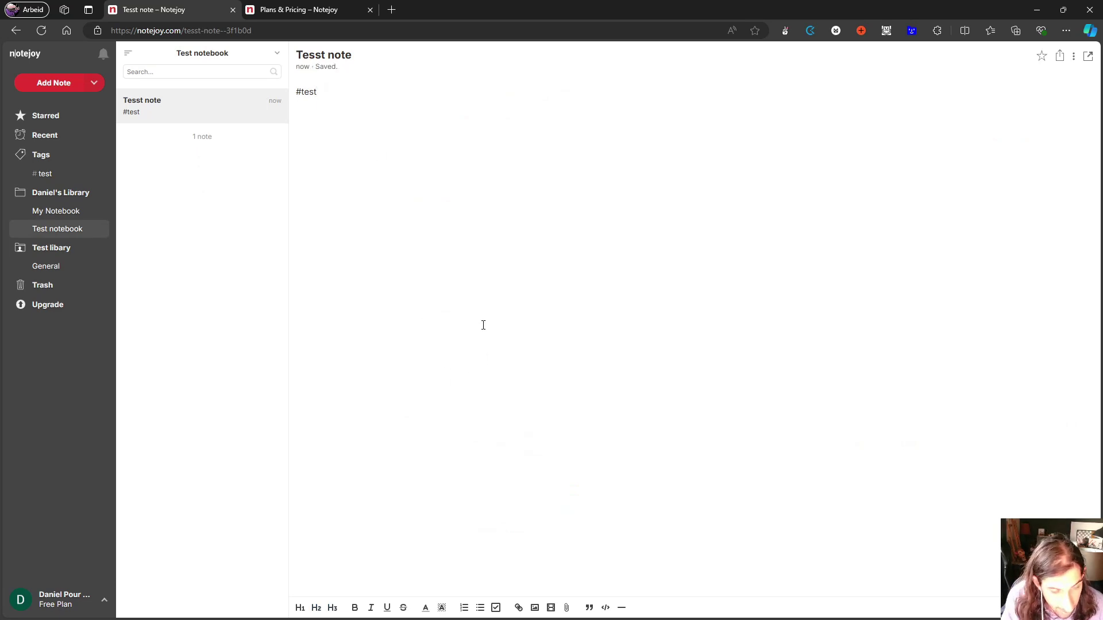
left_click(299, 608)
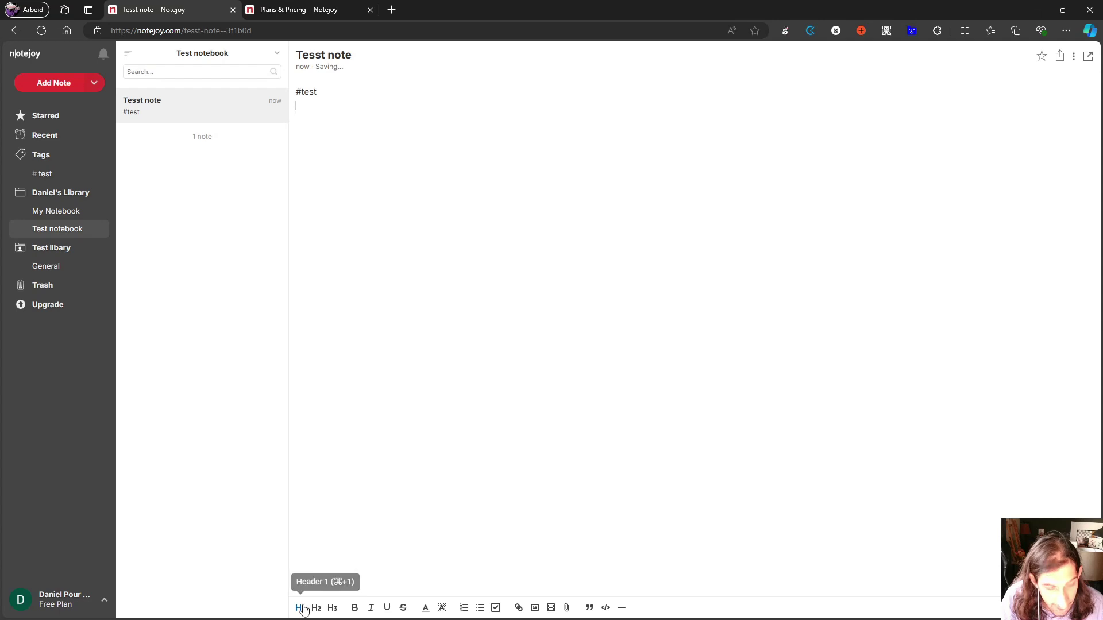
type("t")
key("BackSpace")
key("BackSpace")
key("BackSpace")
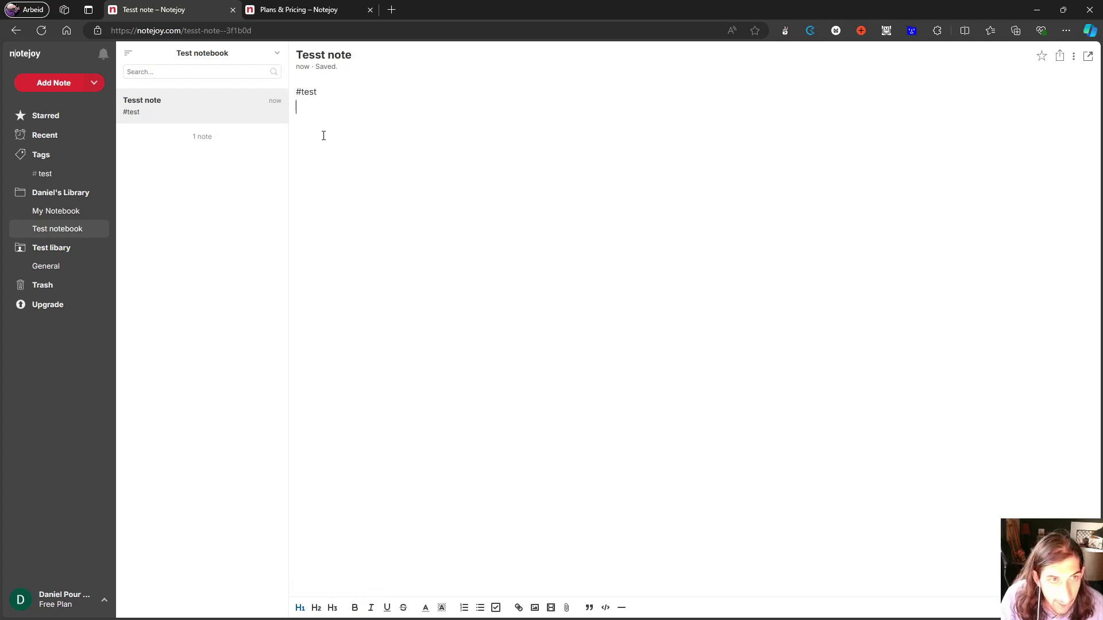
Try an H3 heading and a [] checklist, deleting both so the body holds only #test.
type("#")
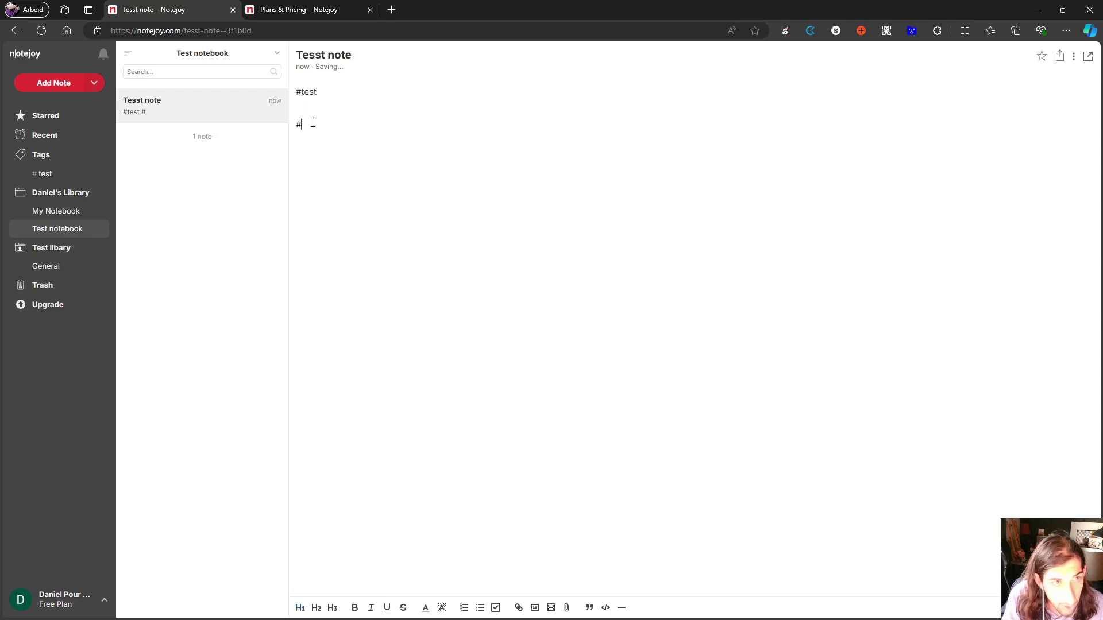
type("## ffnf")
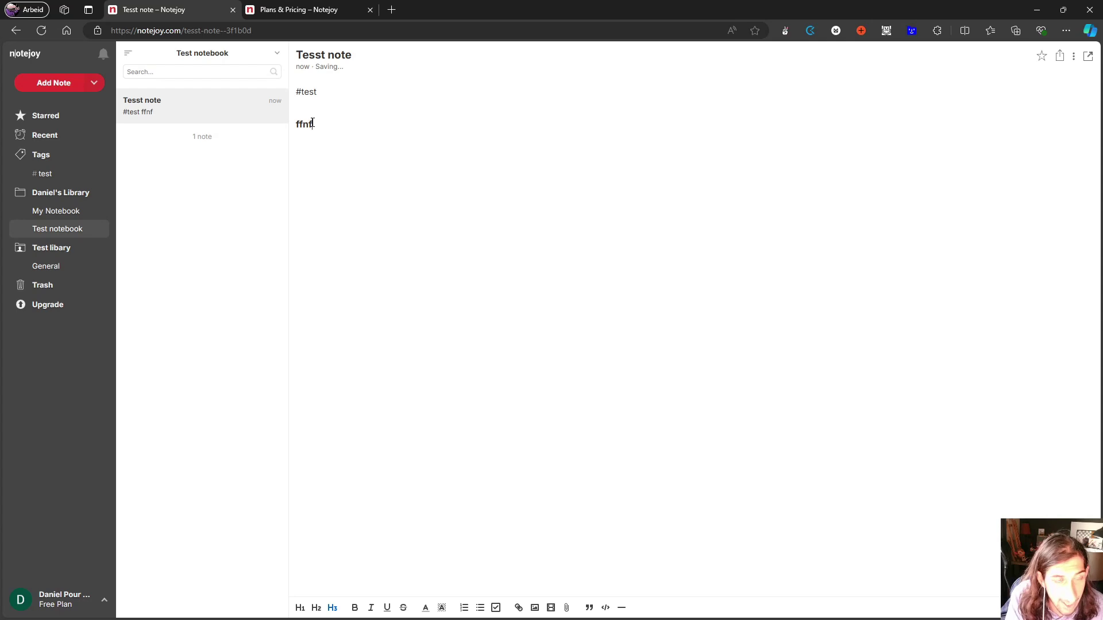
key("BackSpace")
key("BackSpace")
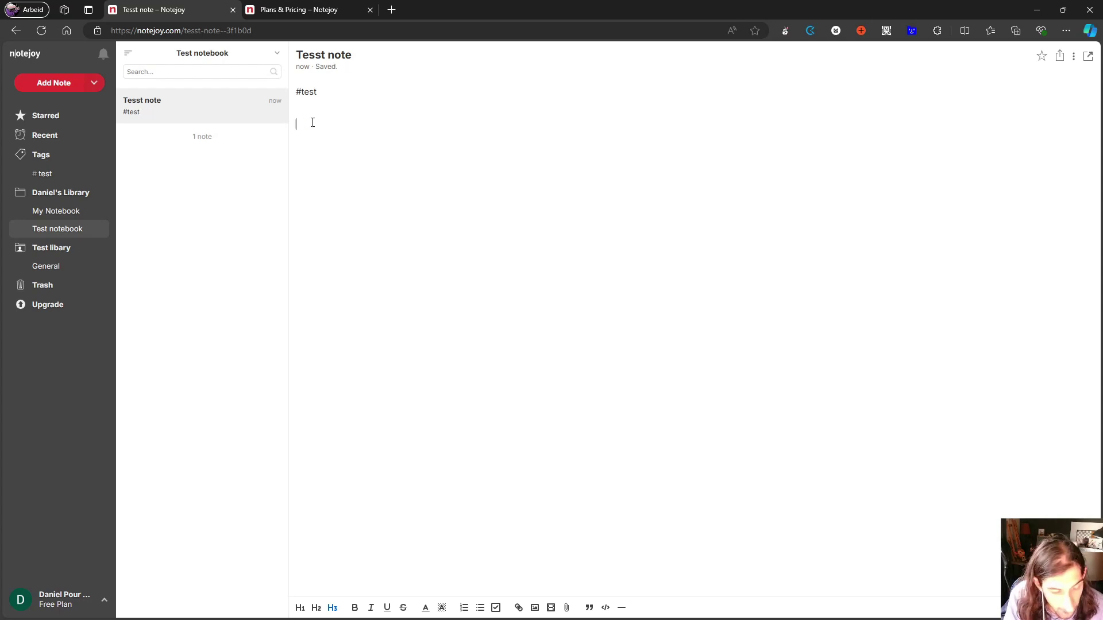
type("/")
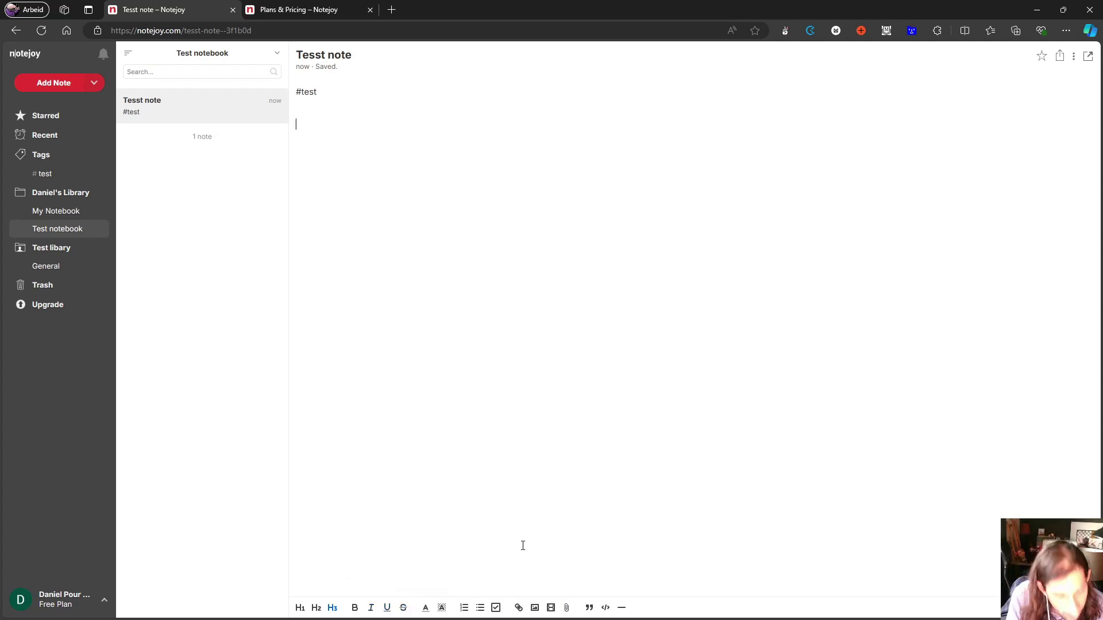
type("[]")
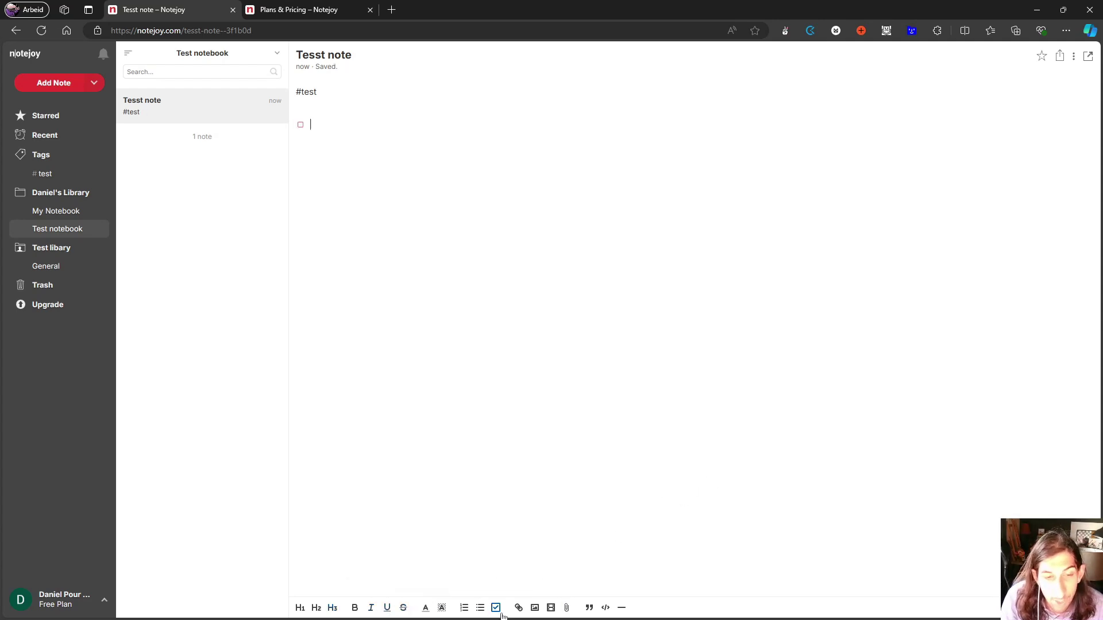
key("BackSpace")
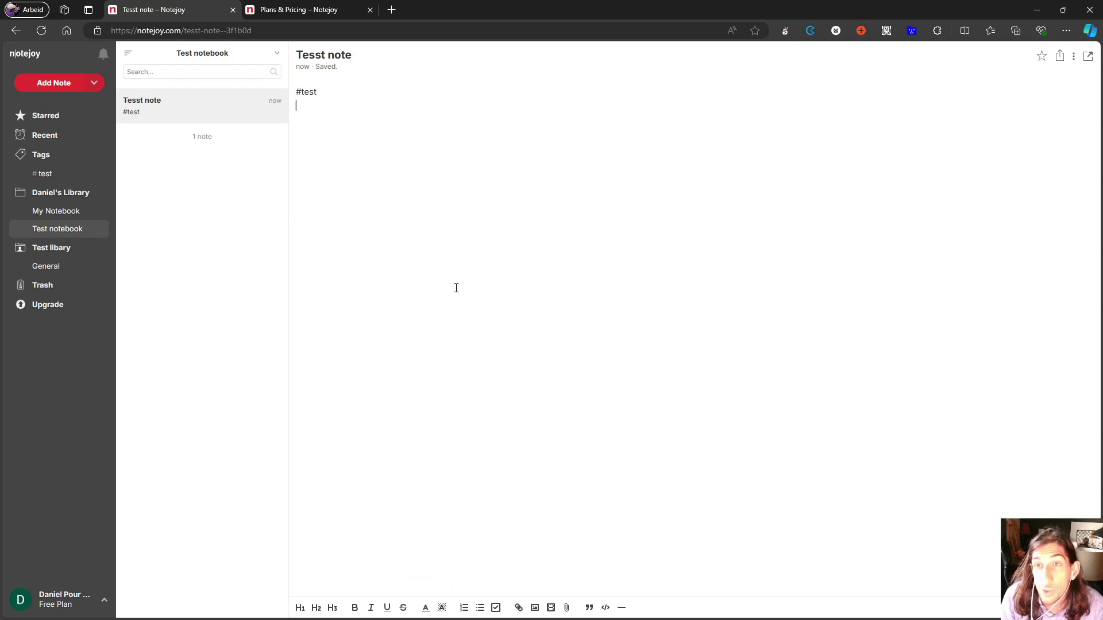
Preview the Share and Add Note dropdowns, then open the personal library overview.
left_click(1060, 56)
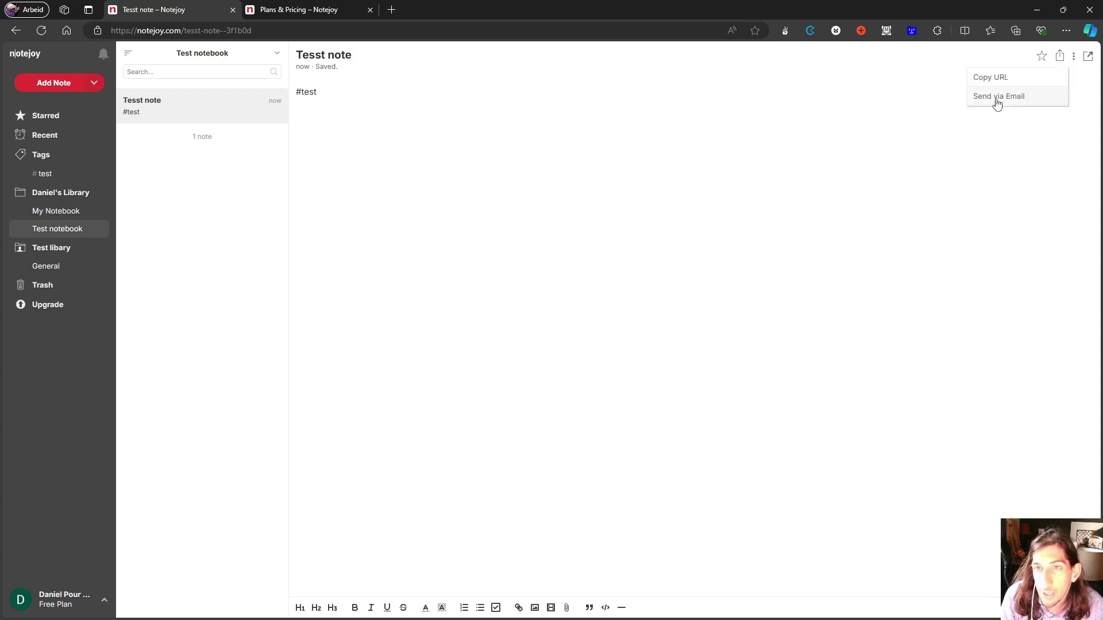
left_click(642, 124)
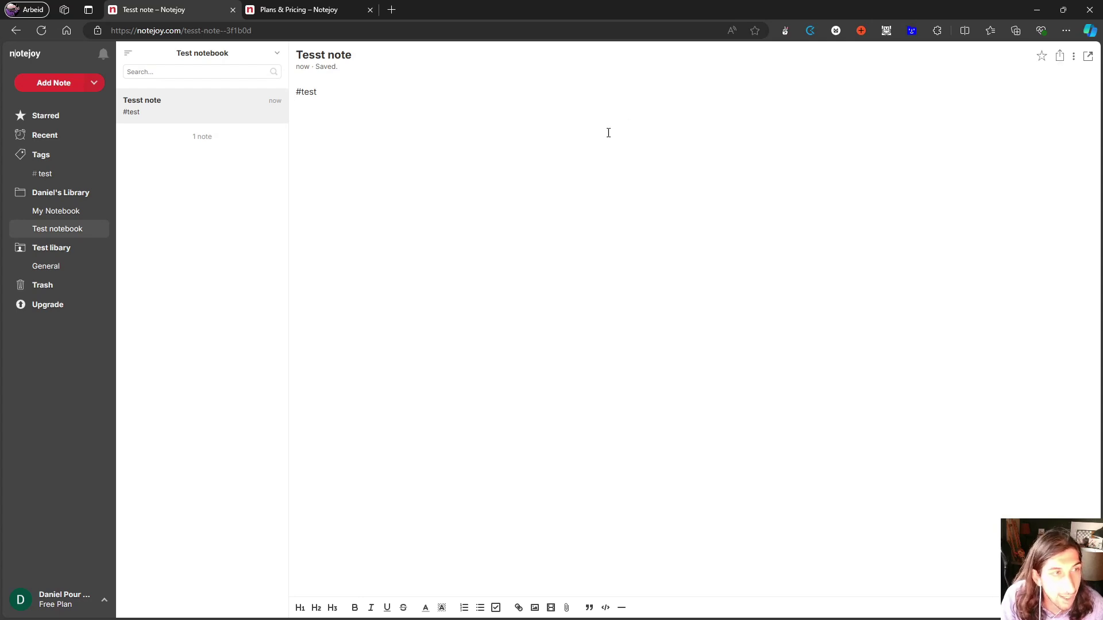
left_click(94, 84)
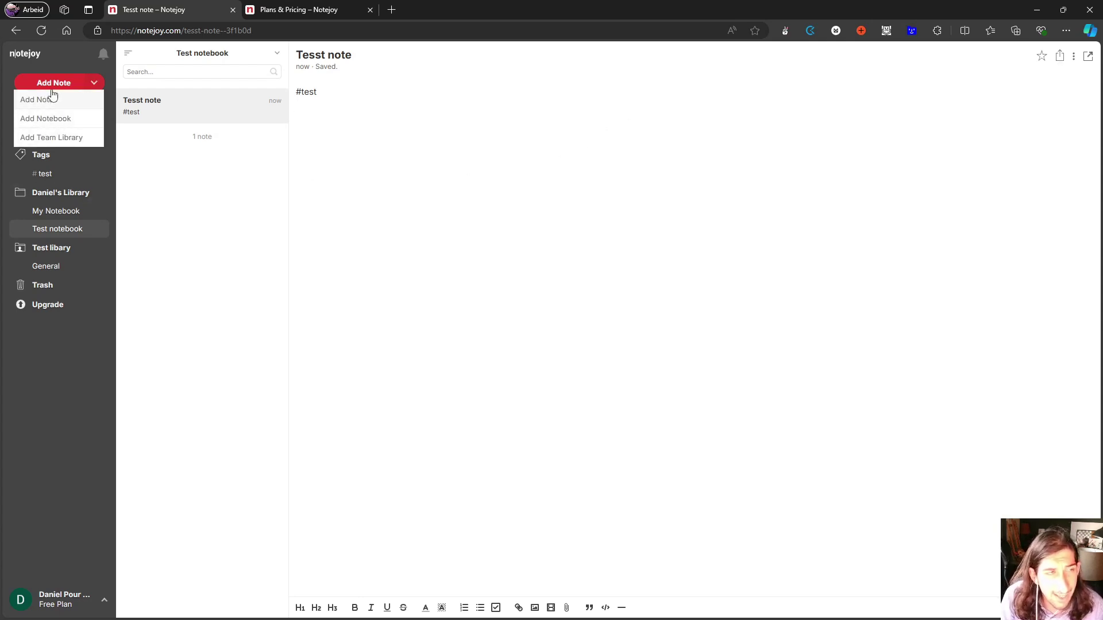
left_click(94, 82)
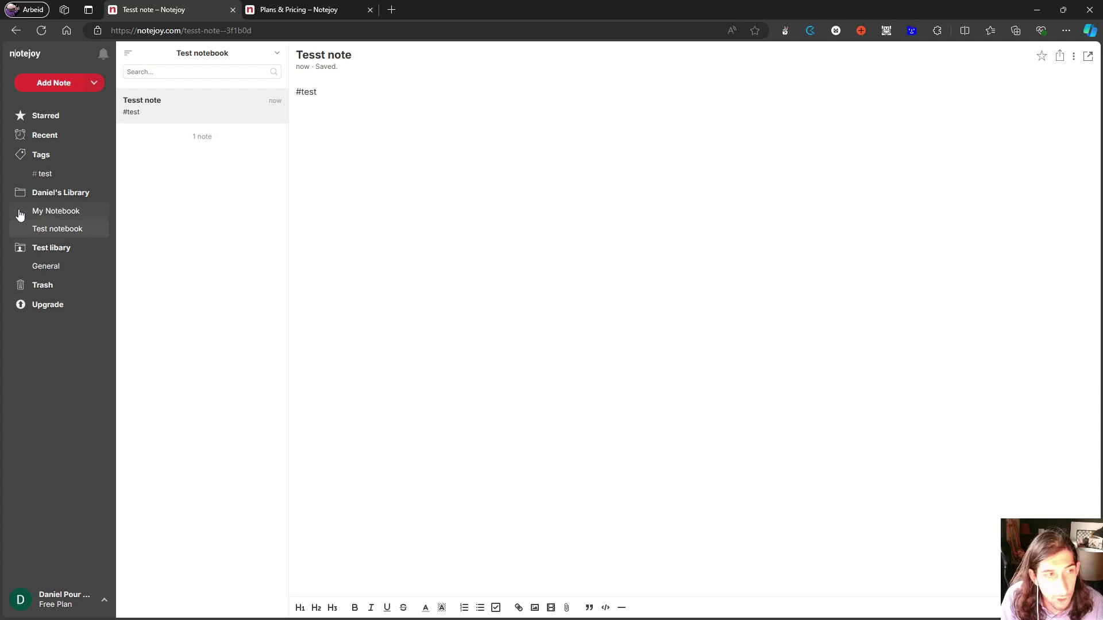
left_click(57, 192)
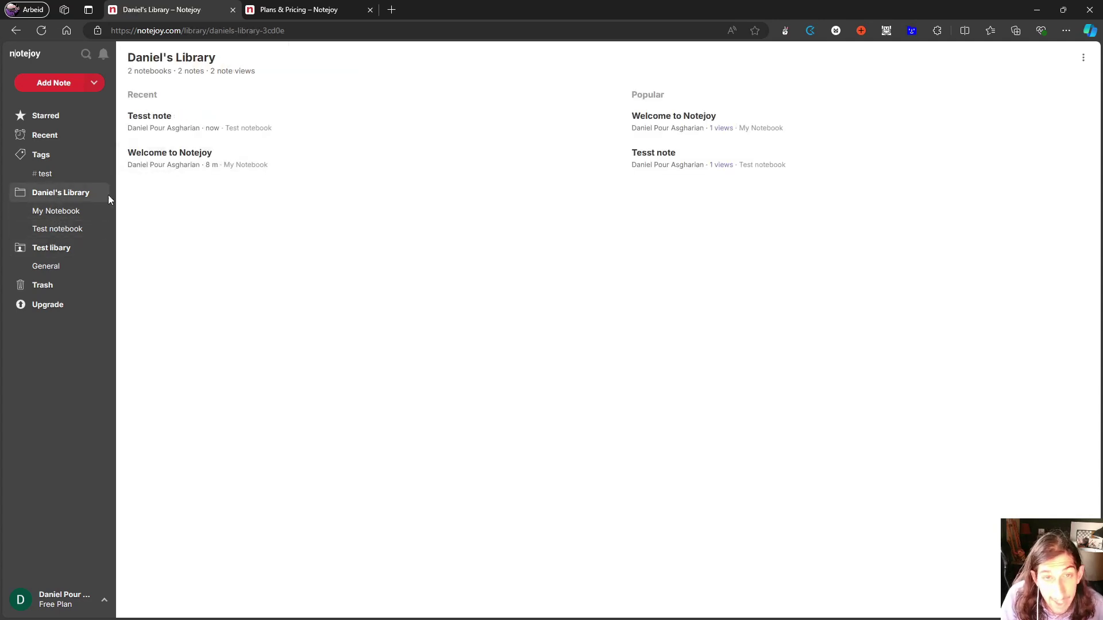
Tour the Test libary overview, General's Test 2 note and the #test tag, then open Starred.
left_click(68, 252)
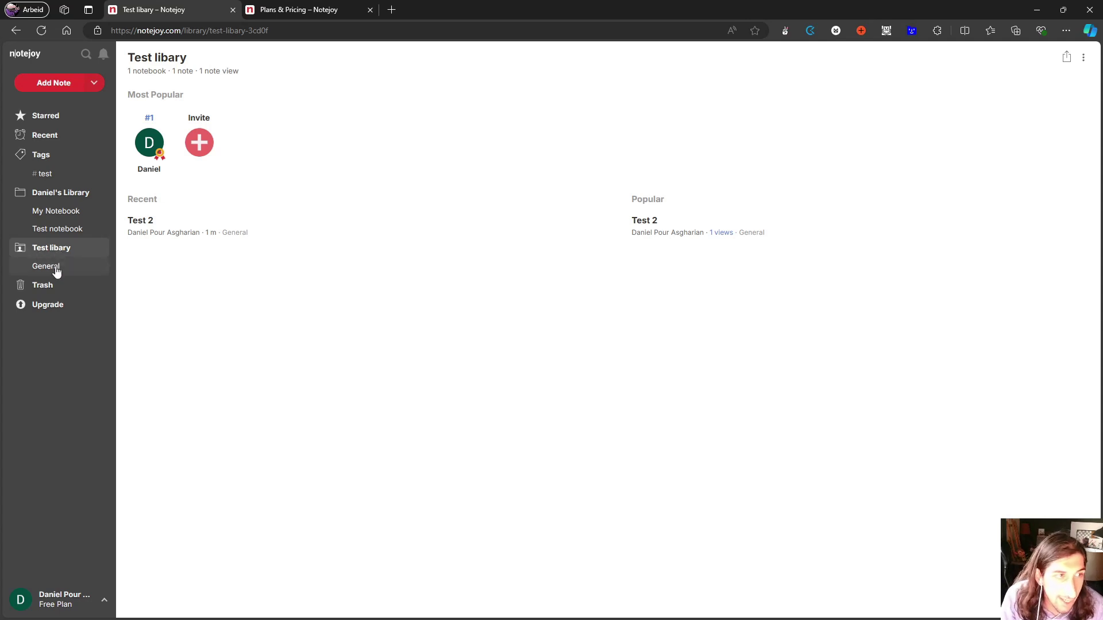
left_click(56, 271)
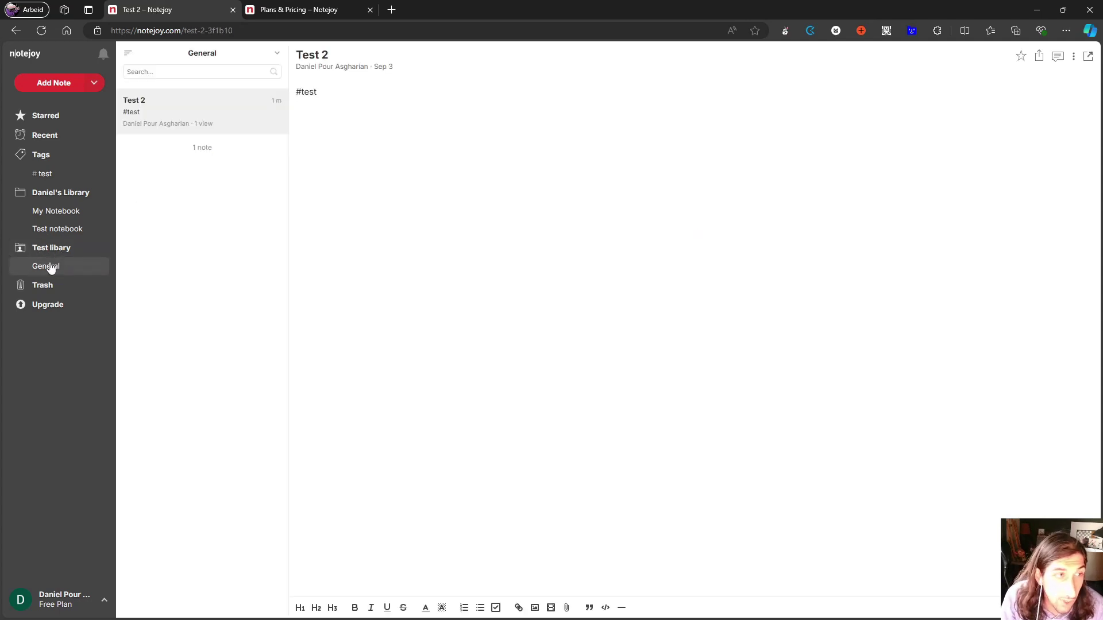
left_click(57, 174)
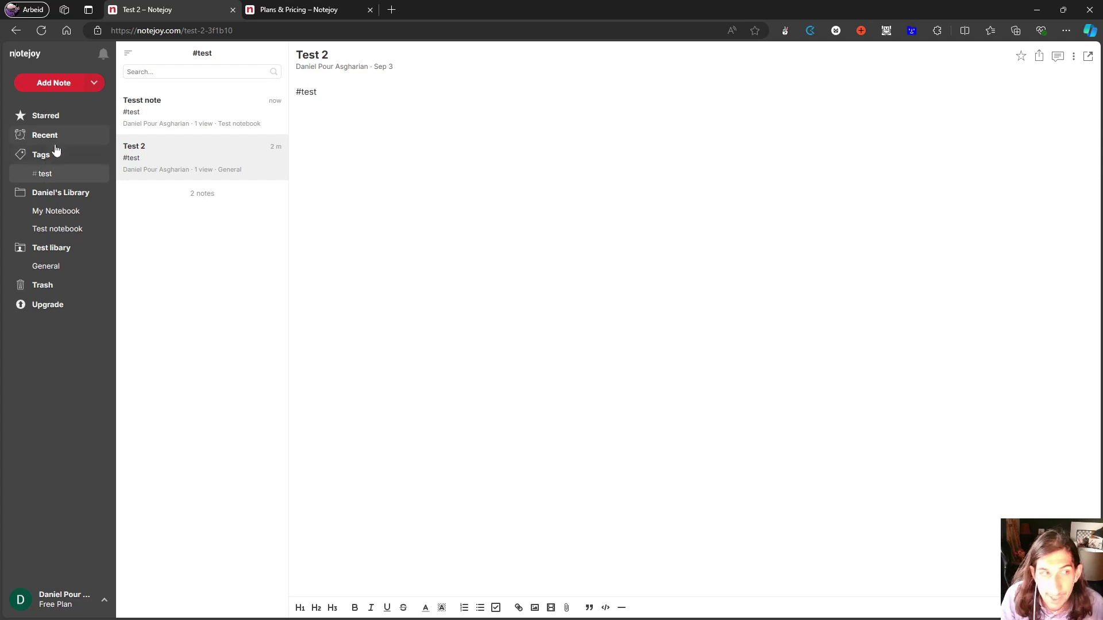
left_click(61, 122)
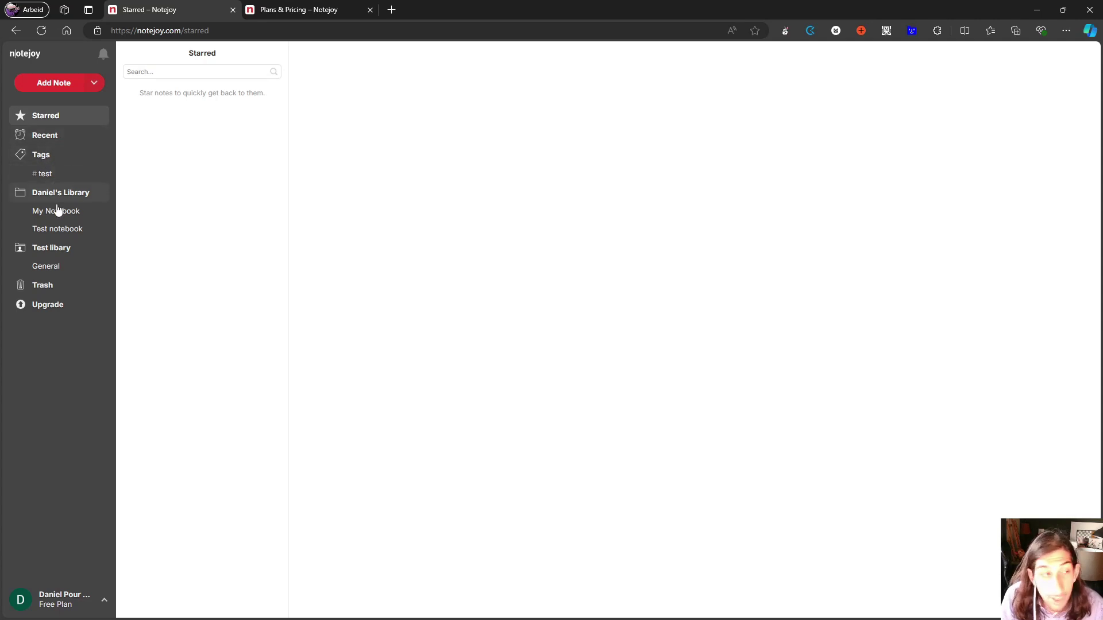
Revisit Test 2 in General, scroll through Welcome to Notejoy, then reopen Tesst note.
left_click(63, 272)
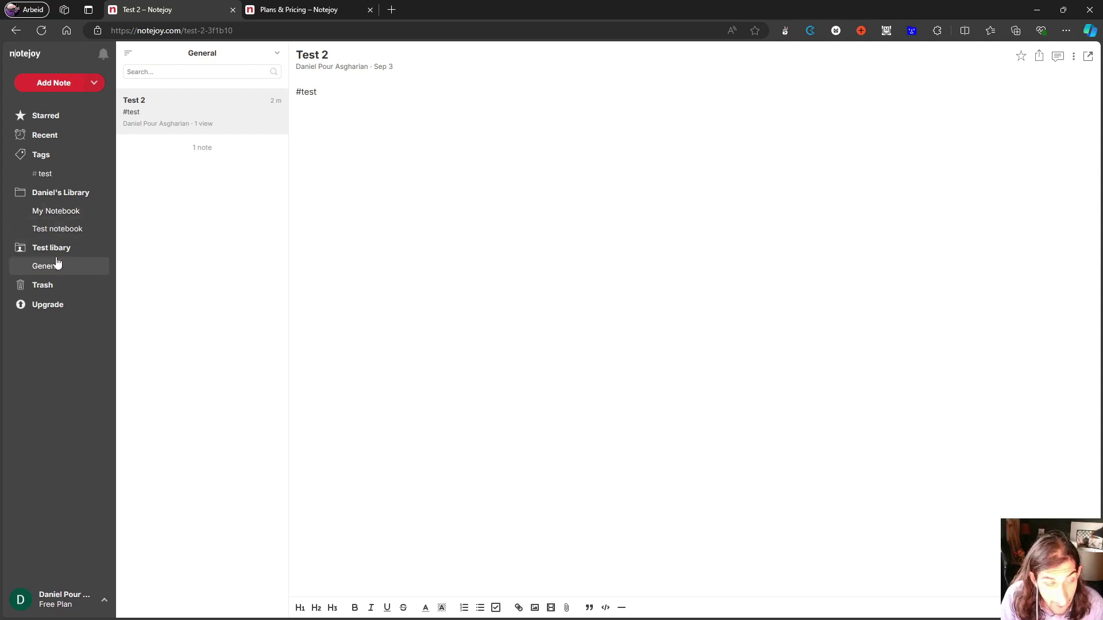
left_click(54, 213)
scroll(303, 237, "down", 2)
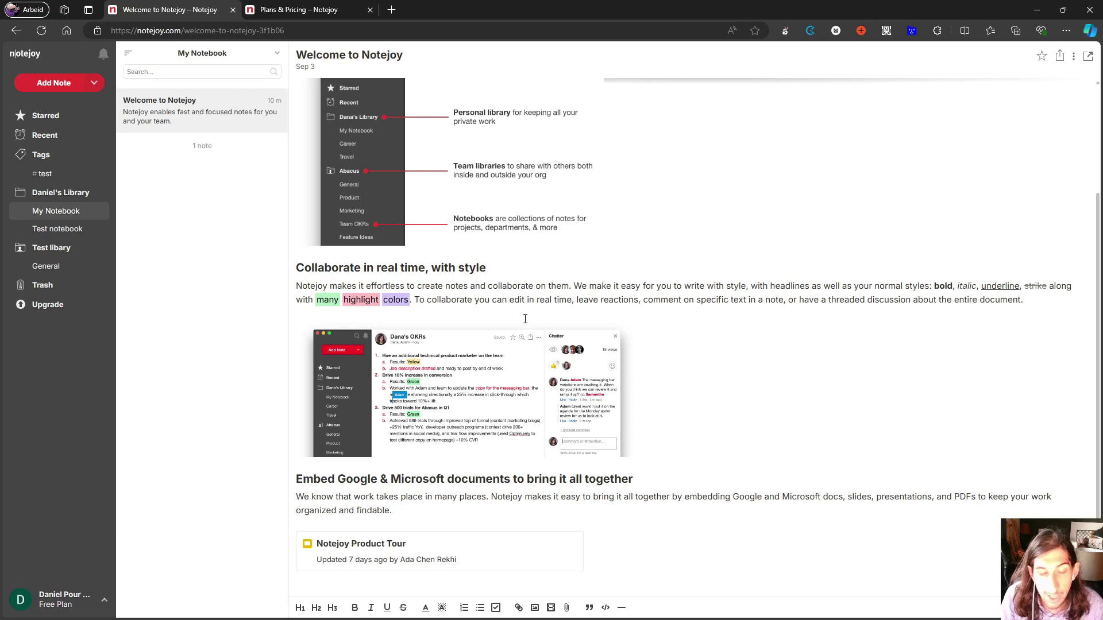
scroll(519, 315, "up", 2)
scroll(509, 313, "up", 1)
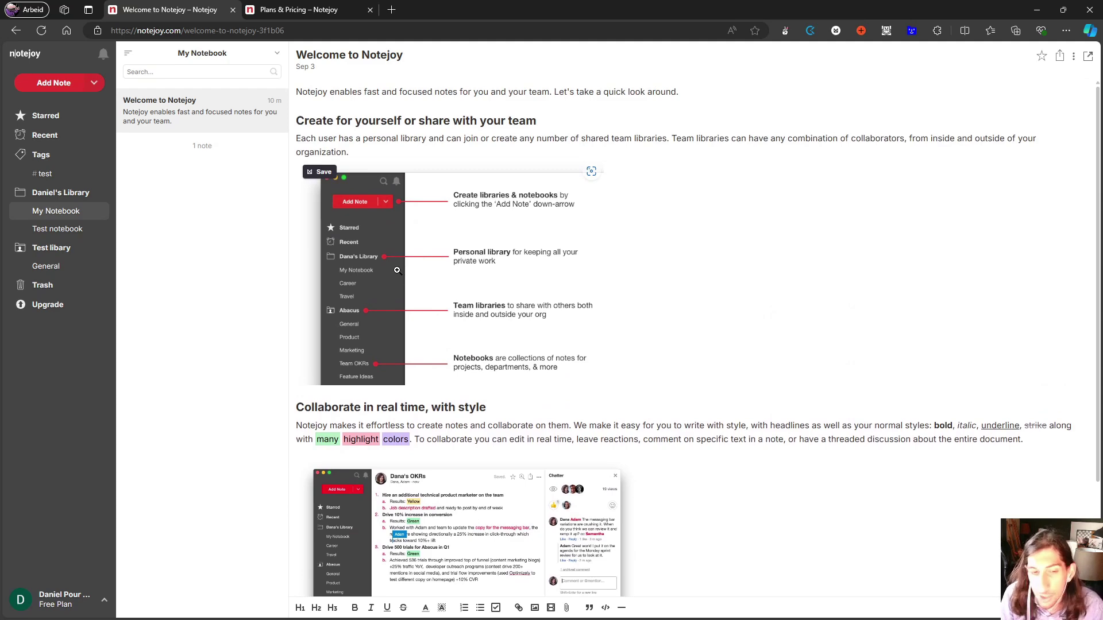
left_click(46, 232)
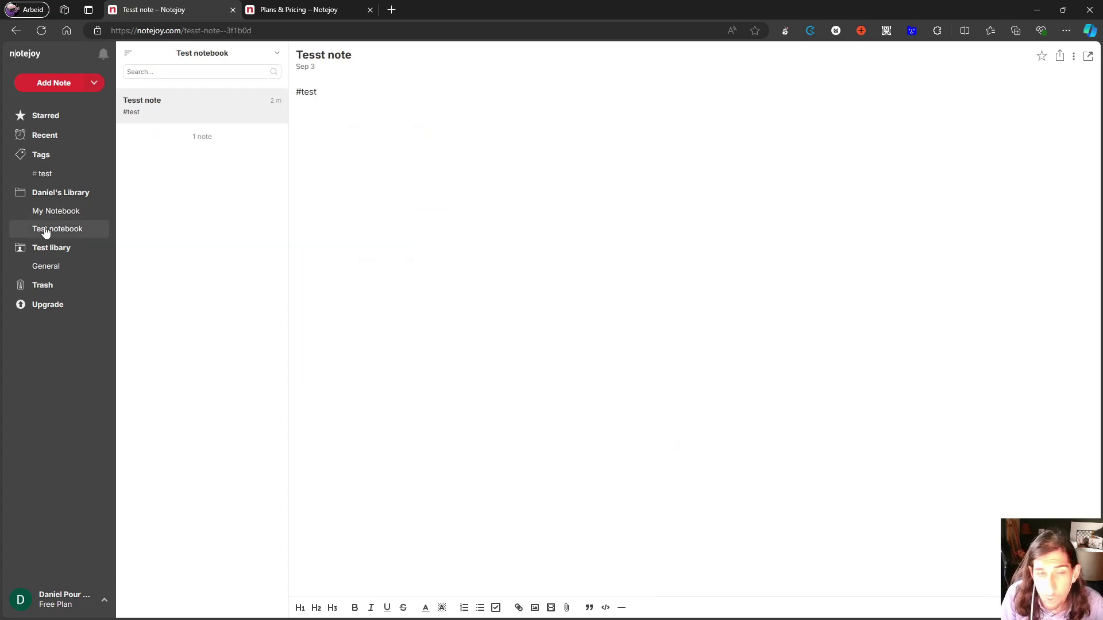